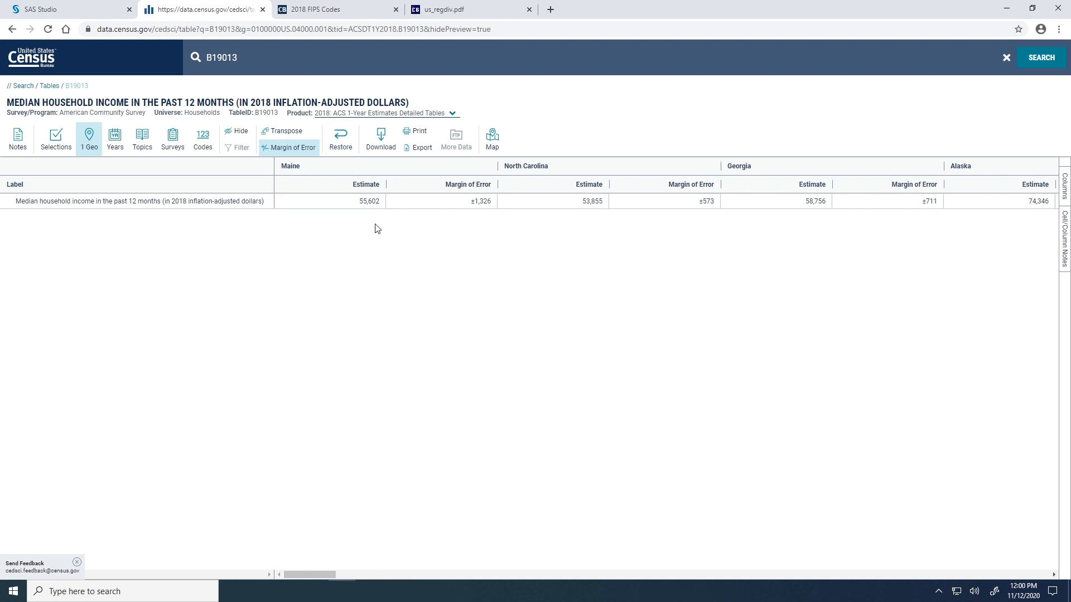
Review the 2018 FIPS Codes page, the state-geocodes-v2018.xlsx workbook in Excel, and the us_regdiv.pdf map of census regions.
left_click(366, 9)
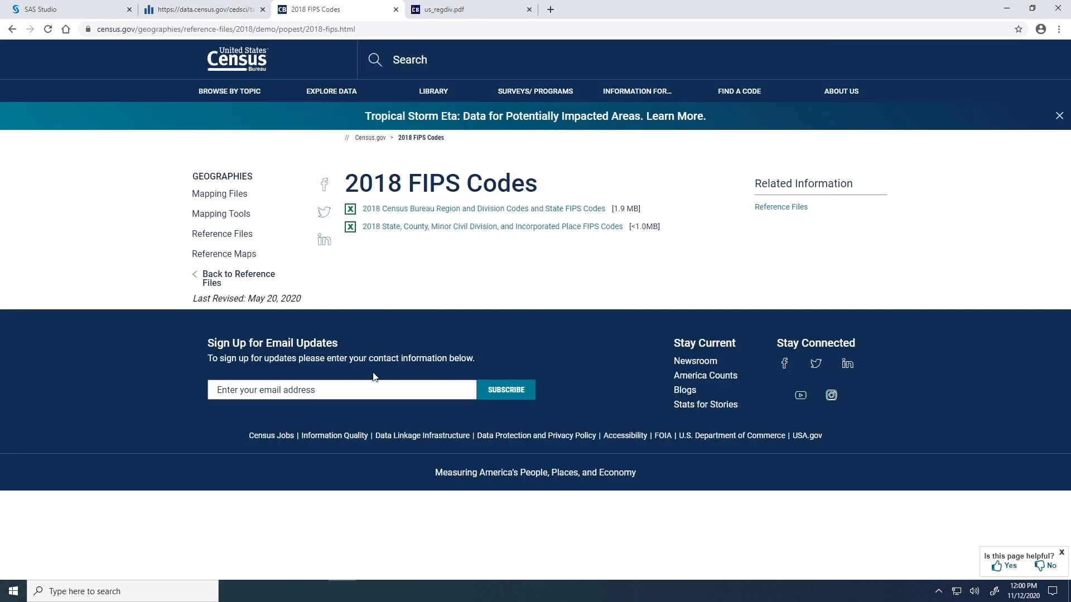
left_click(396, 591)
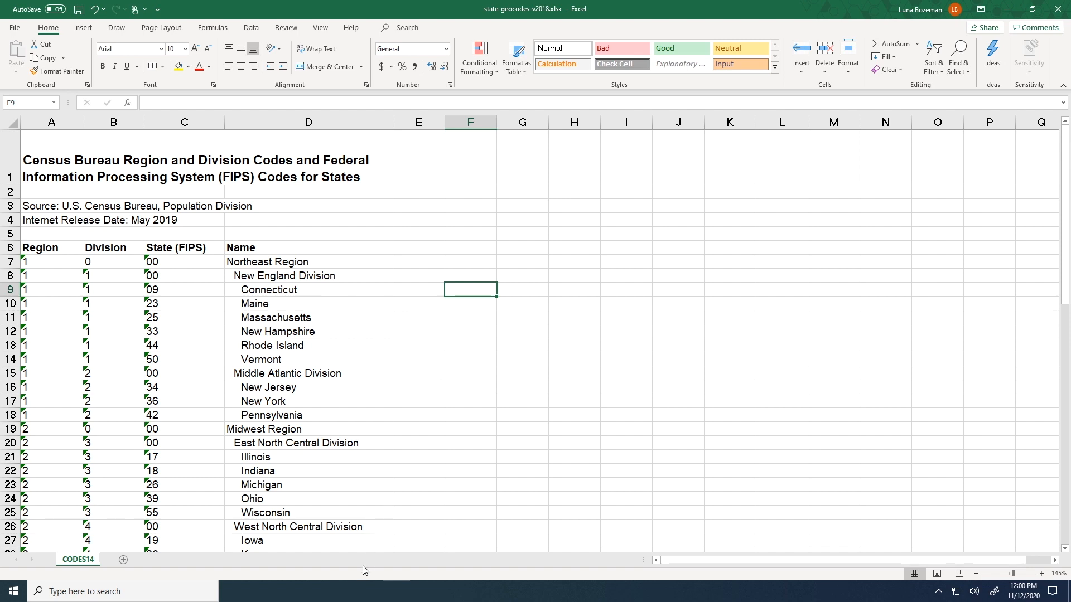
left_click(341, 591)
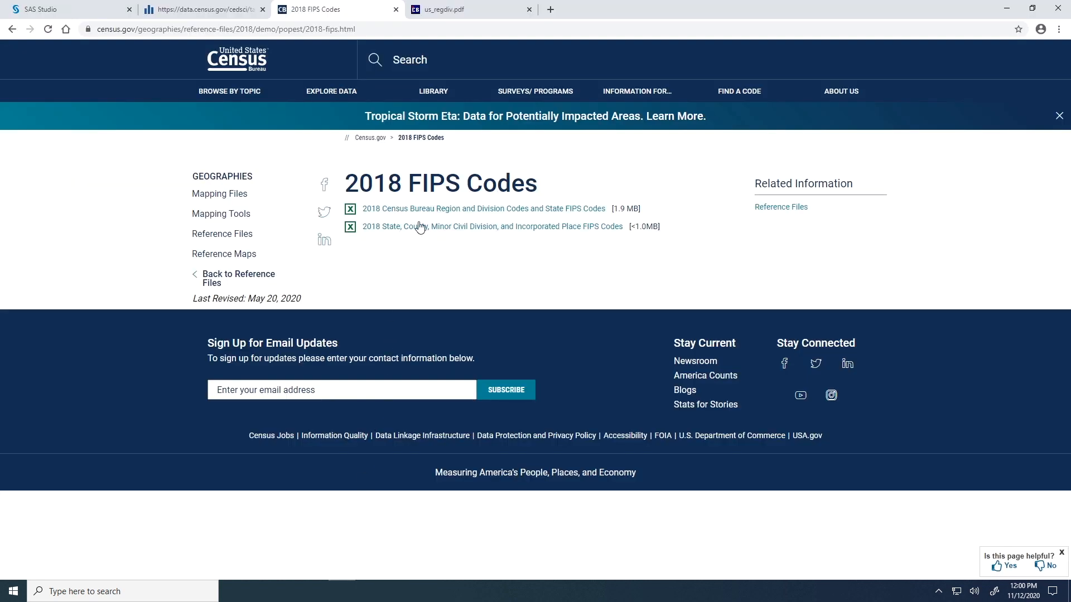
left_click(491, 9)
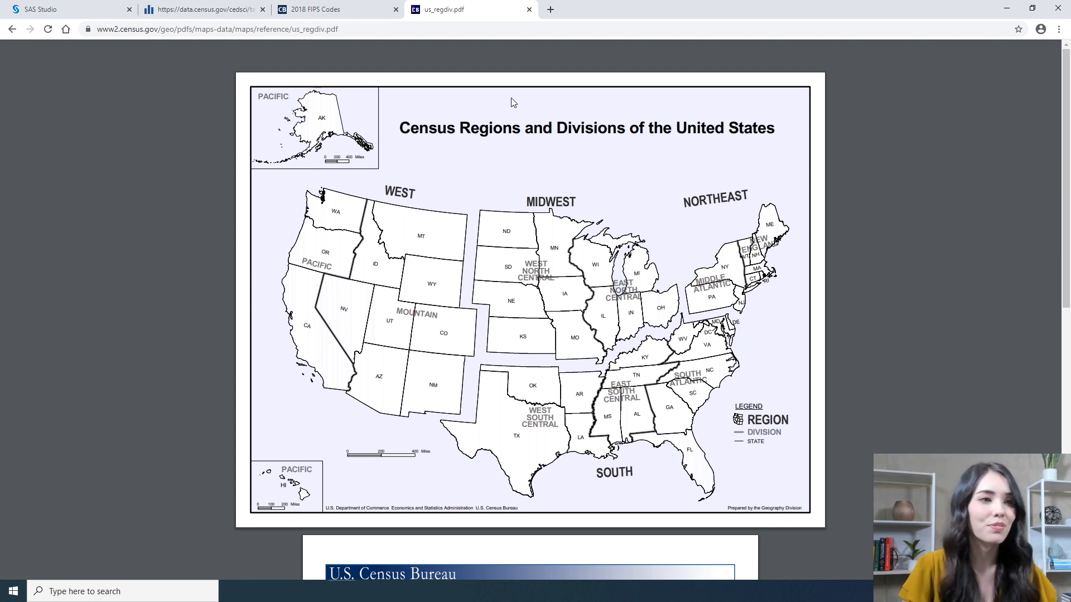
In SAS Studio, open the MEDIANINCOME and GEO_LOOKUP tables from the CENSUS library and review their columns.
left_click(100, 7)
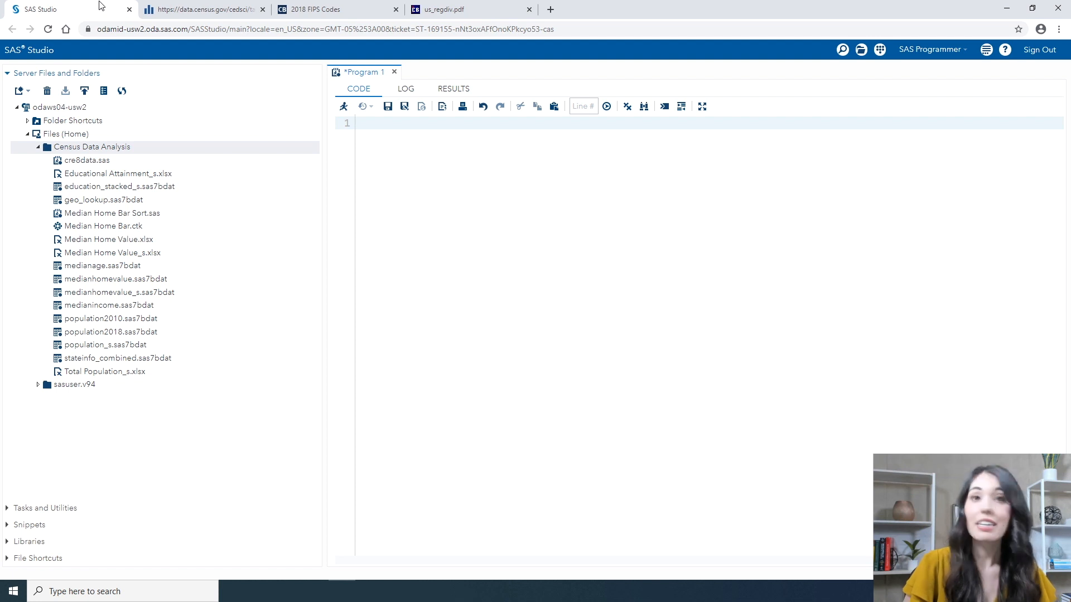
left_click(9, 544)
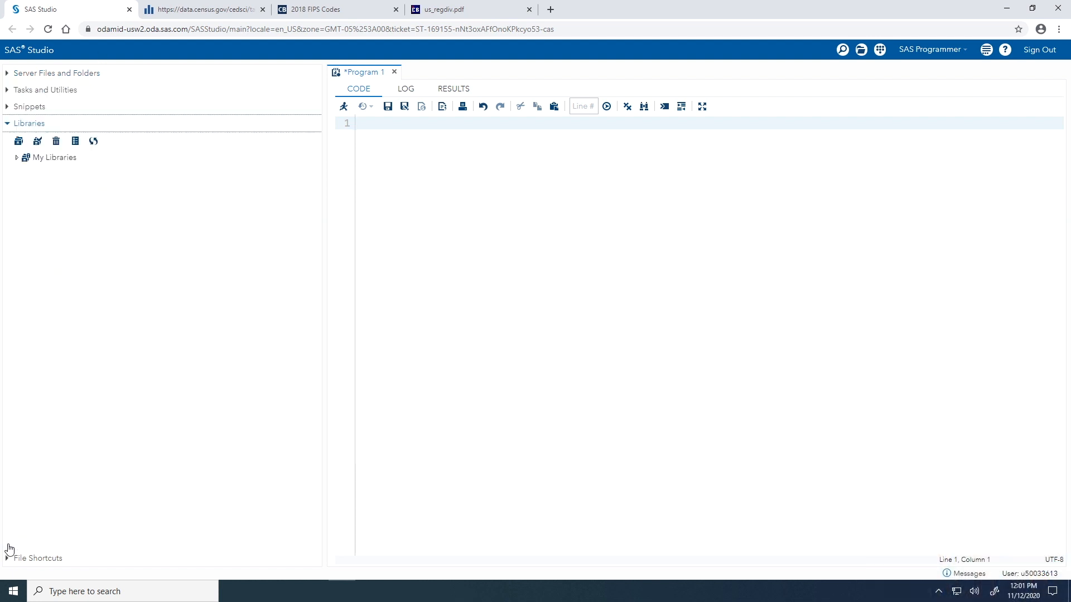
left_click(17, 158)
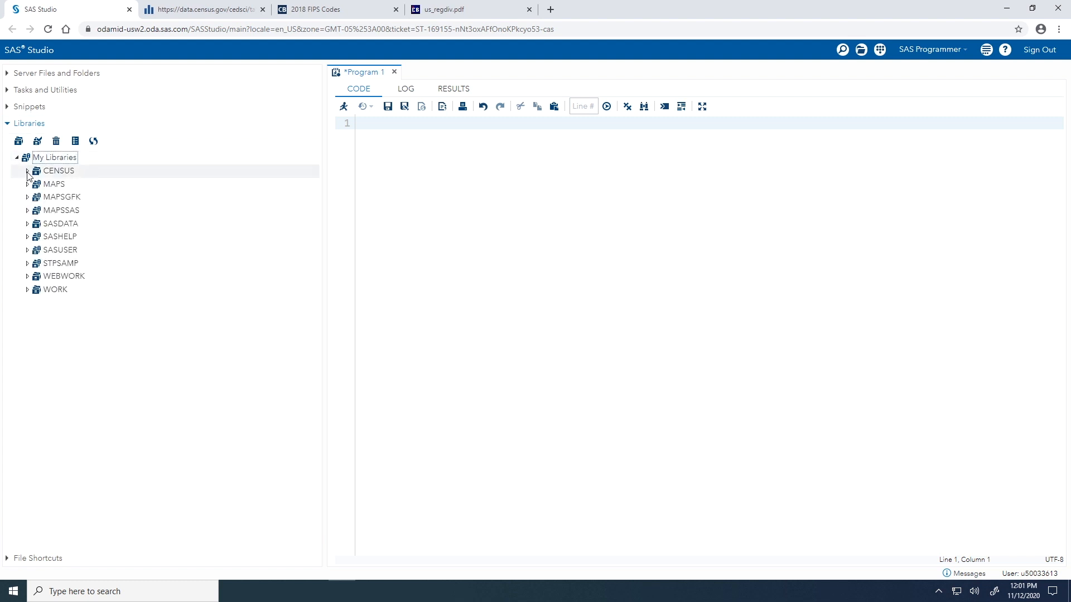
left_click(28, 171)
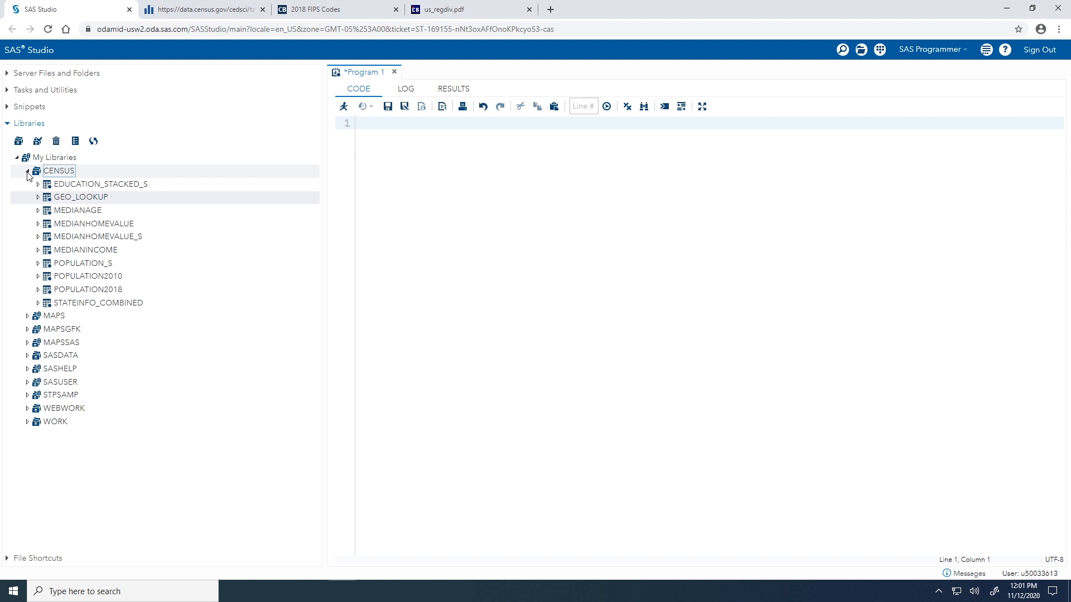
double_click(106, 250)
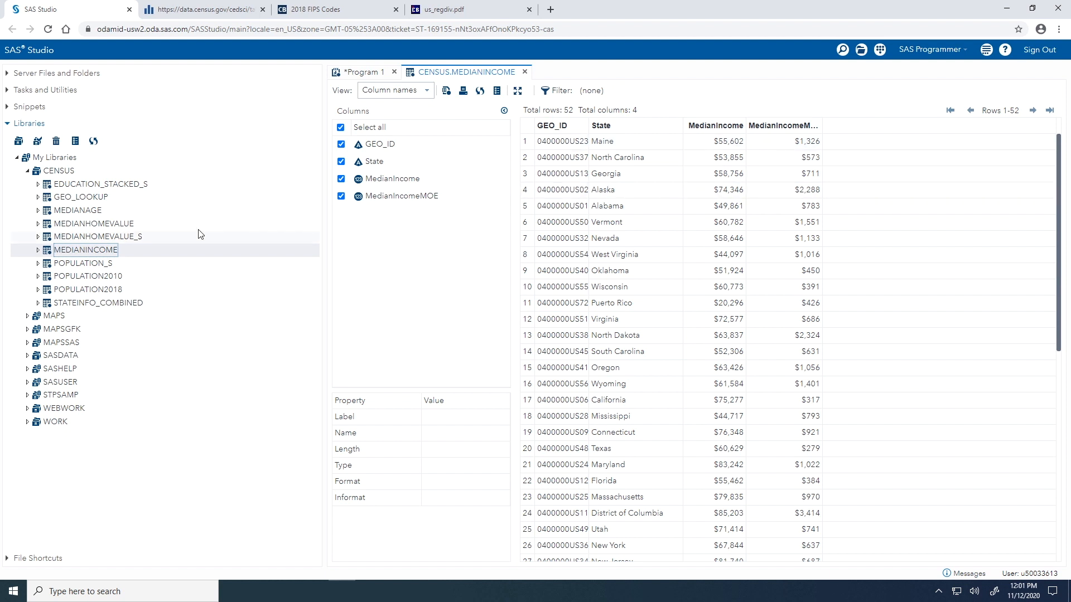
double_click(99, 201)
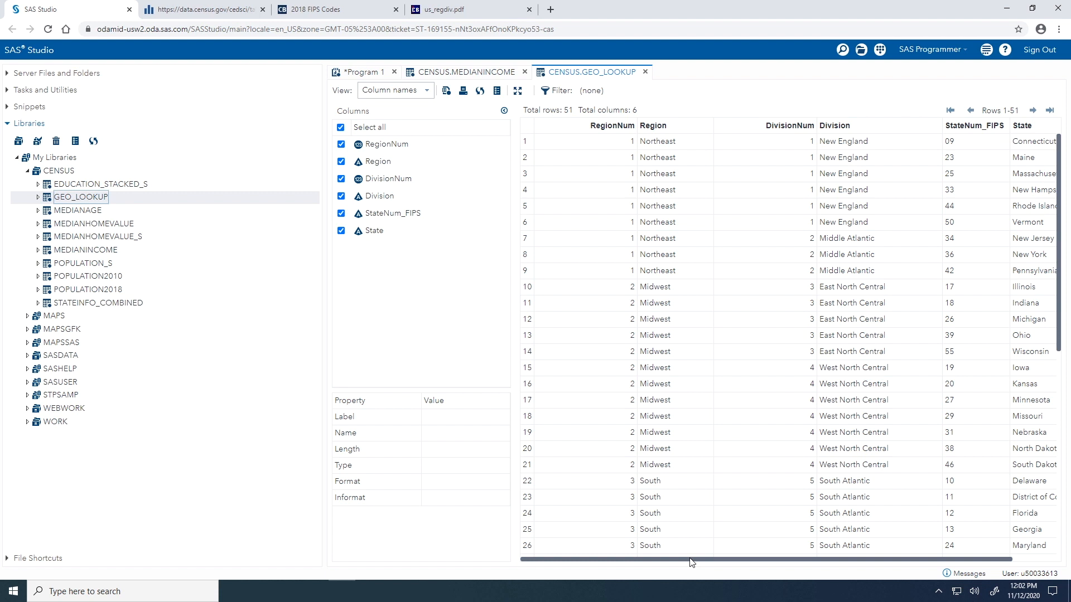
left_click_drag(692, 559, 736, 569)
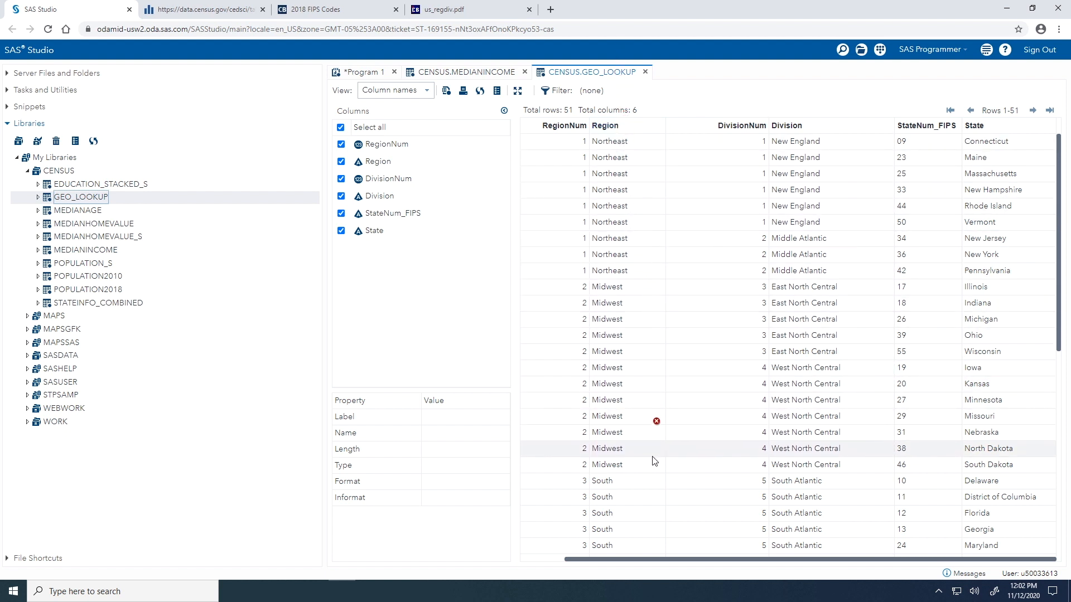
Display GEO_LOOKUP beneath MEDIANINCOME to compare their columns, and close both tables.
left_click_drag(654, 497, 653, 534)
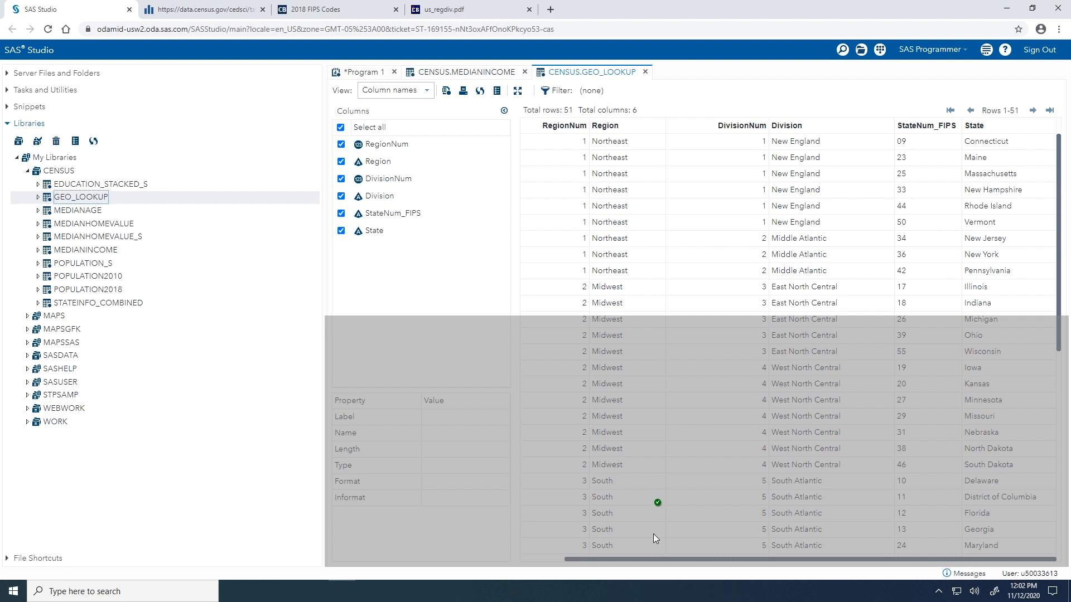
left_click_drag(654, 534, 654, 534)
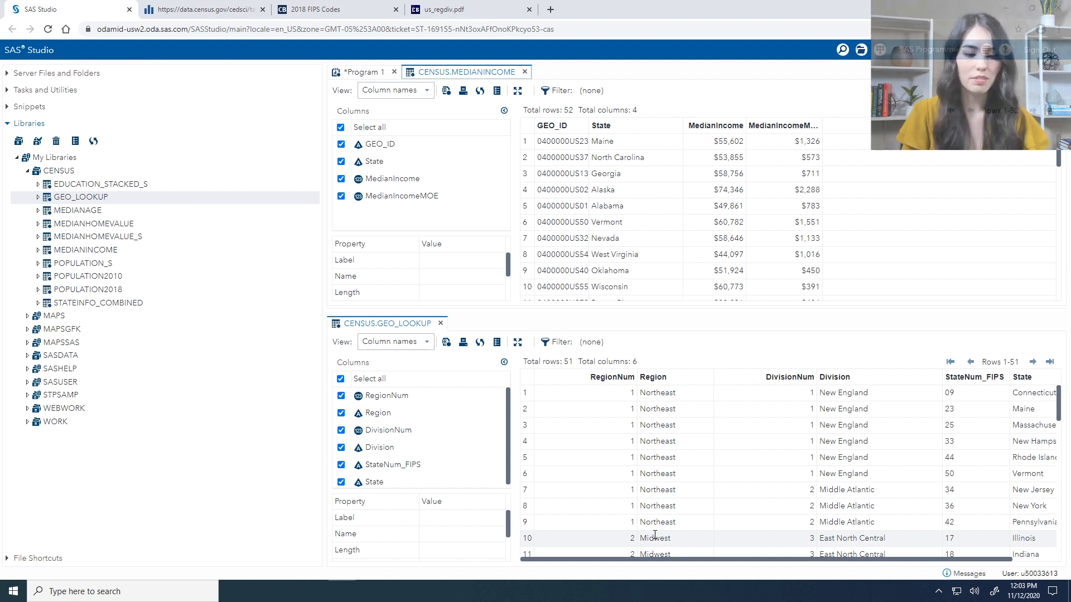
left_click_drag(669, 559, 714, 560)
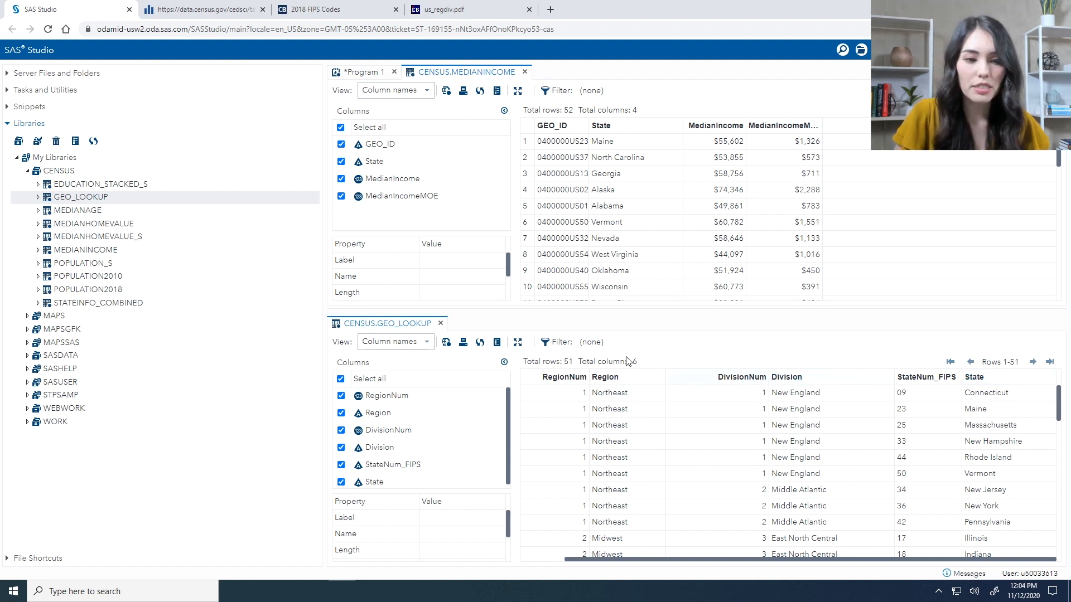
left_click(441, 323)
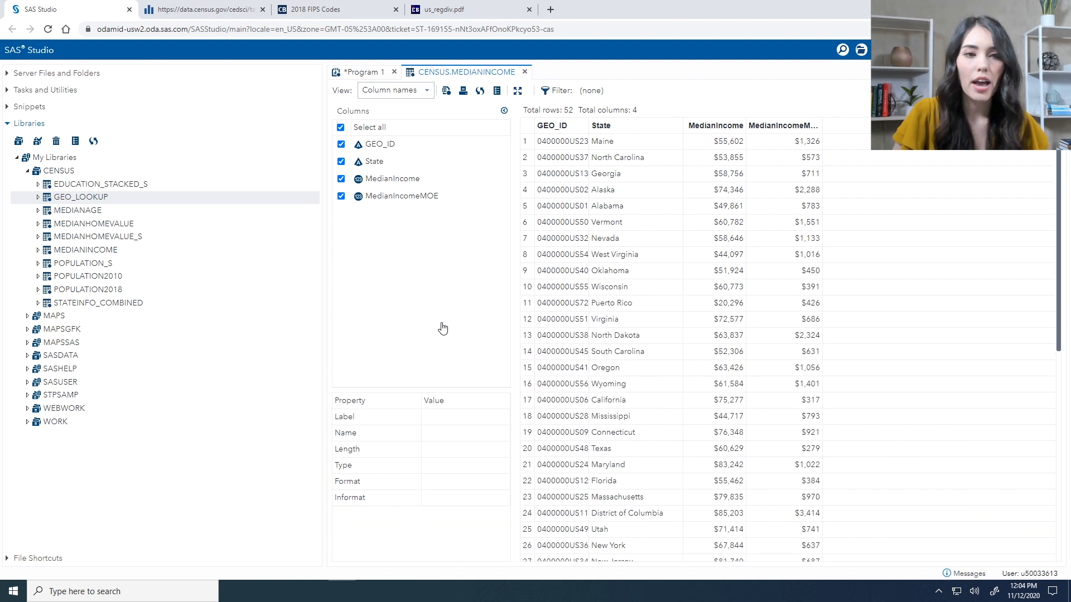
left_click(524, 73)
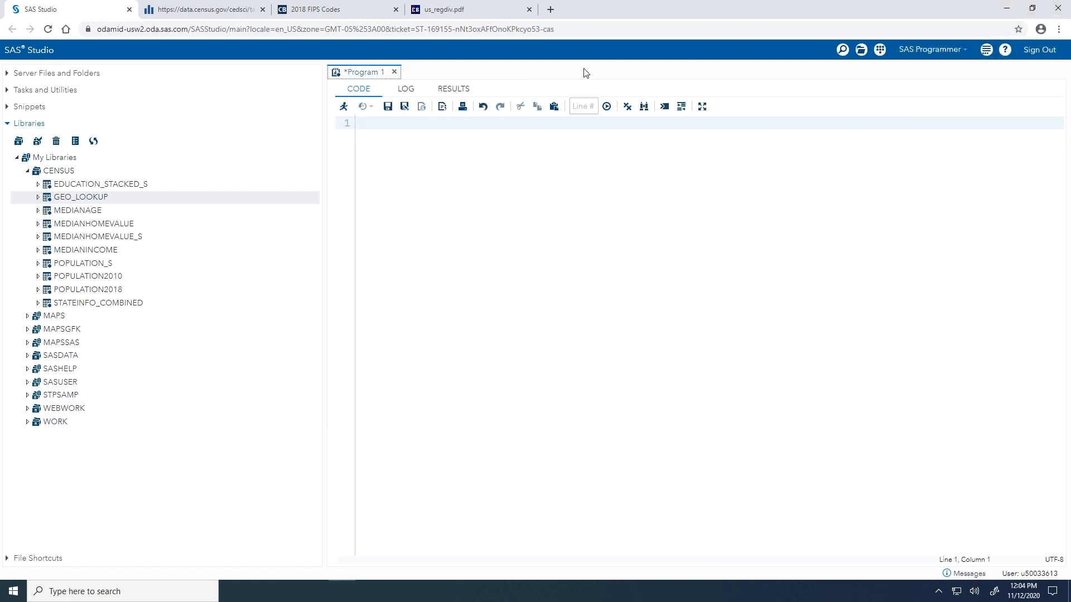
Create a new query and show only its settings view.
left_click(881, 52)
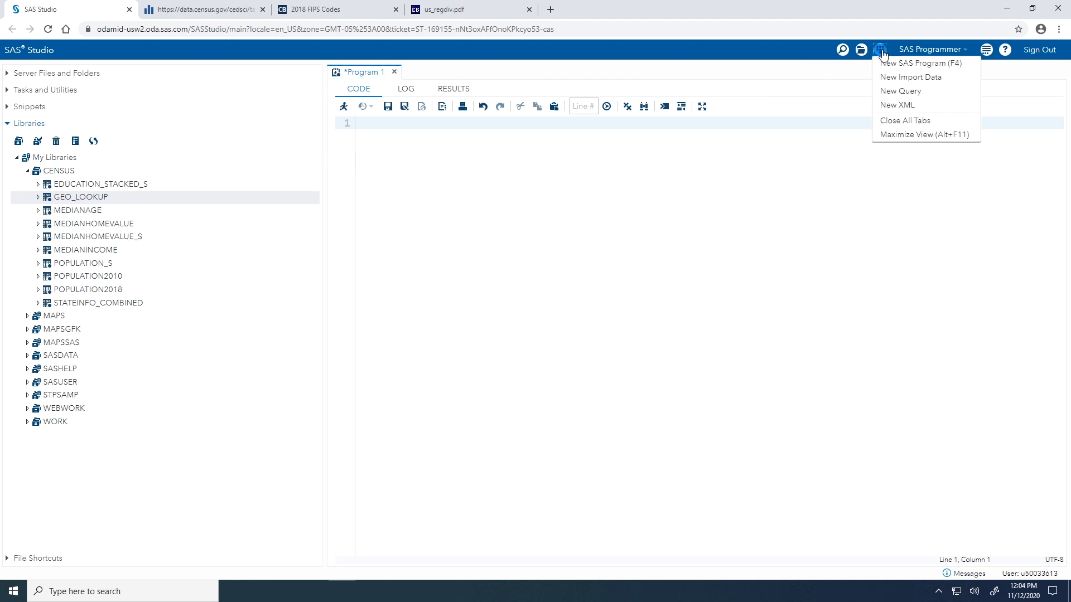
left_click(882, 92)
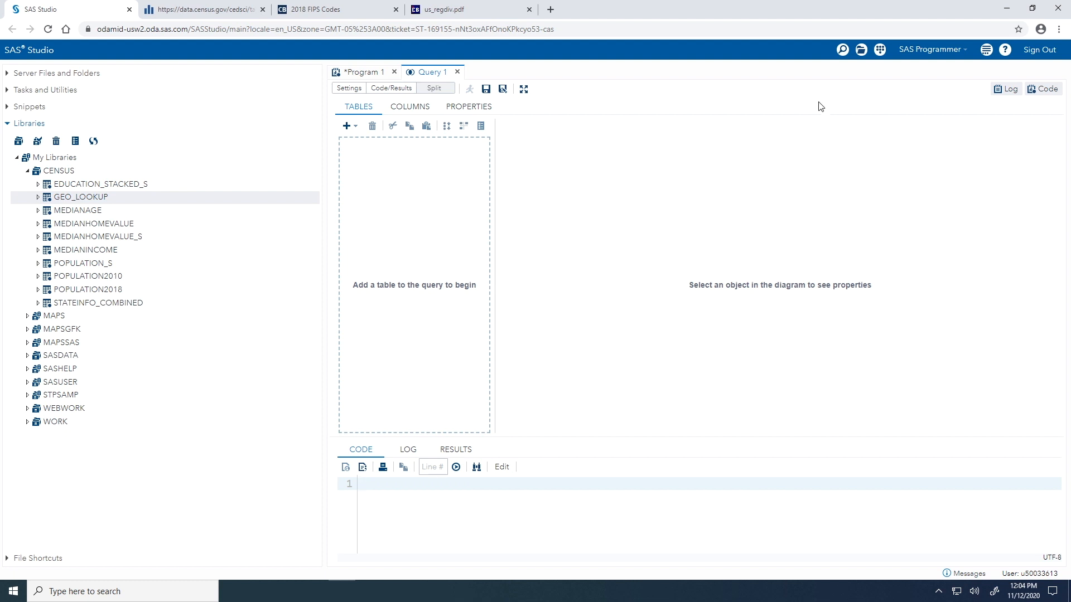
left_click(360, 90)
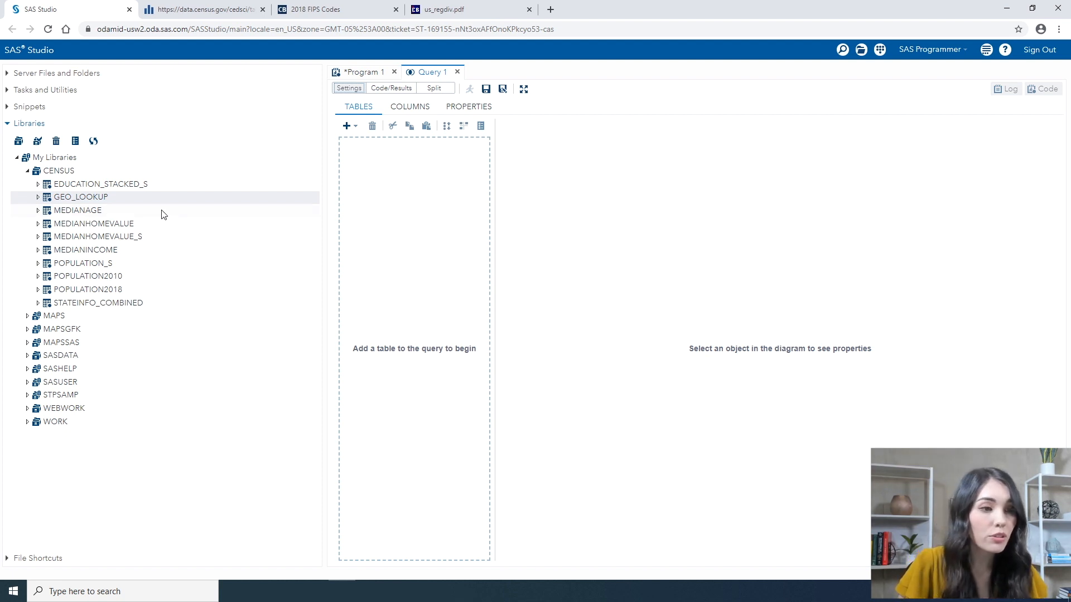
Add the MEDIANINCOME table to the query and join GEO_LOOKUP to it with an inner join on State.
left_click_drag(113, 254, 378, 237)
left_click_drag(387, 235, 386, 237)
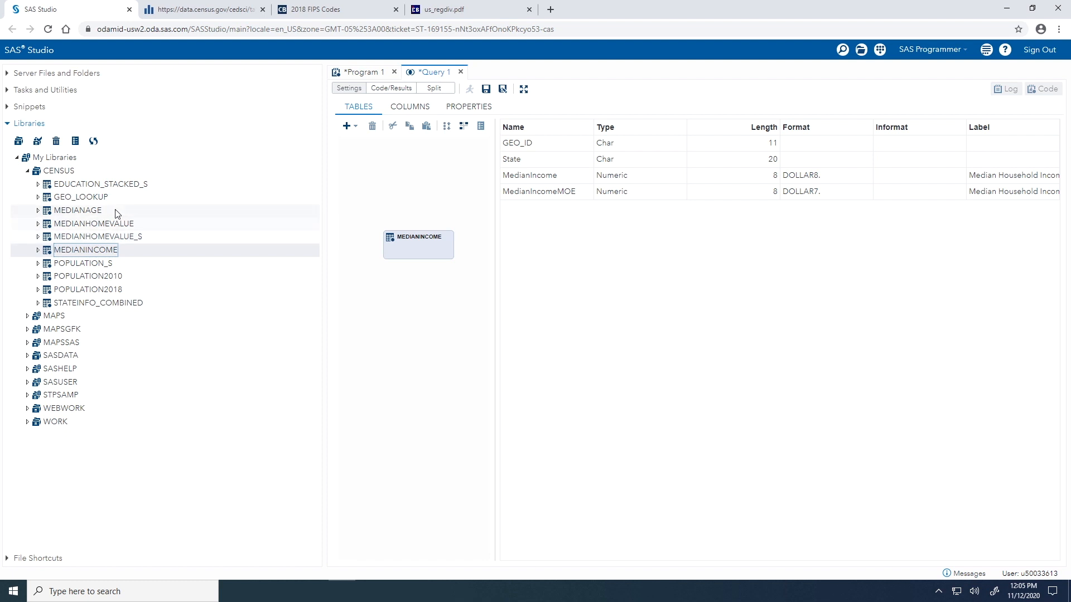
left_click_drag(88, 201, 405, 248)
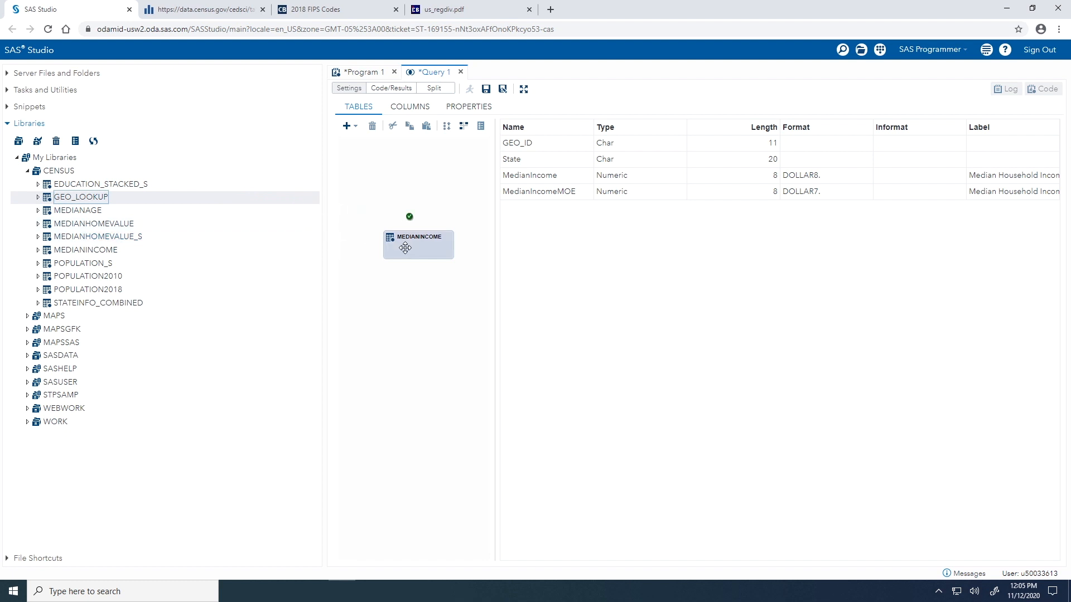
left_click_drag(405, 248, 405, 248)
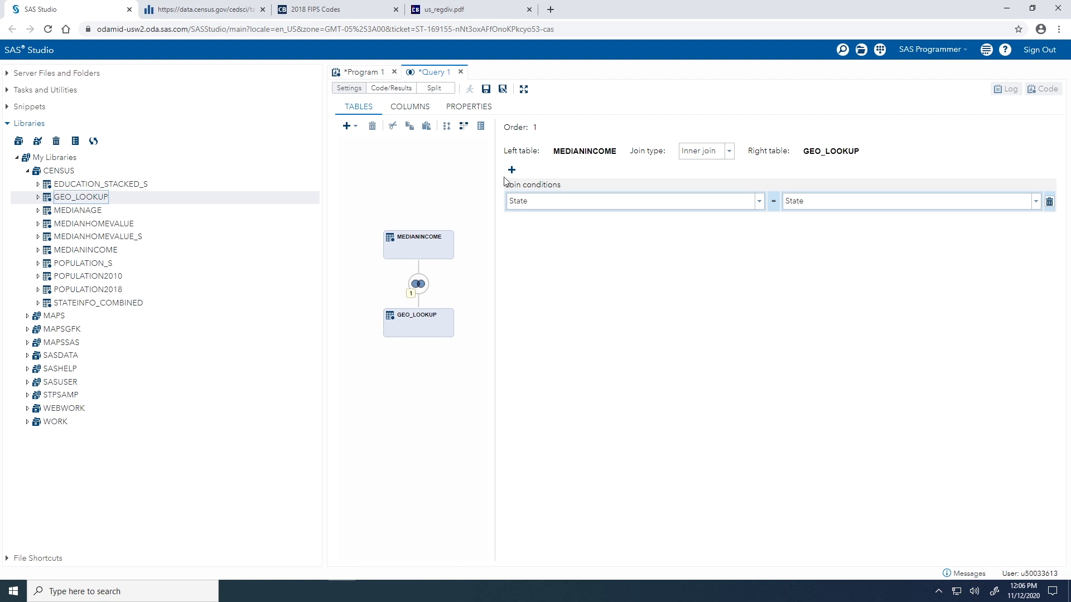
left_click(351, 129)
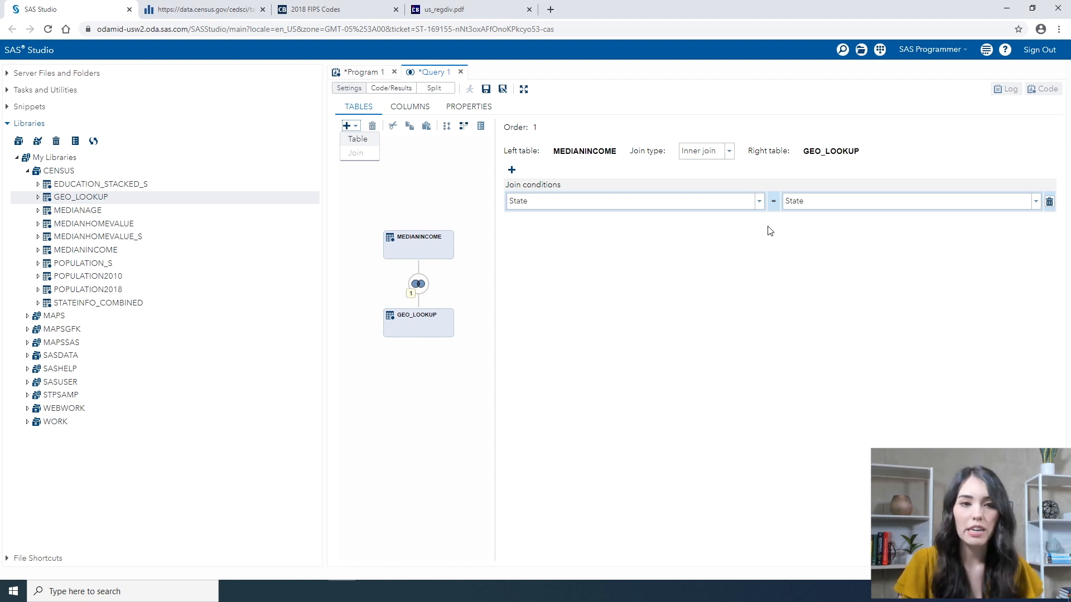
Select all MEDIANINCOME columns plus Region and Division from GEO_LOOKUP for the query output.
left_click(421, 114)
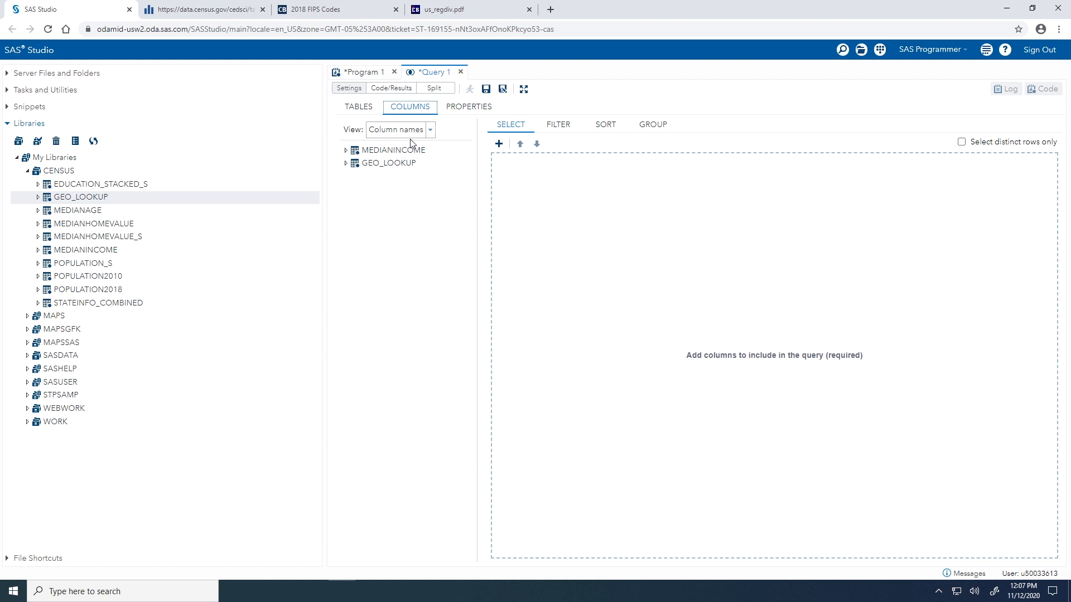
left_click_drag(396, 153, 545, 210)
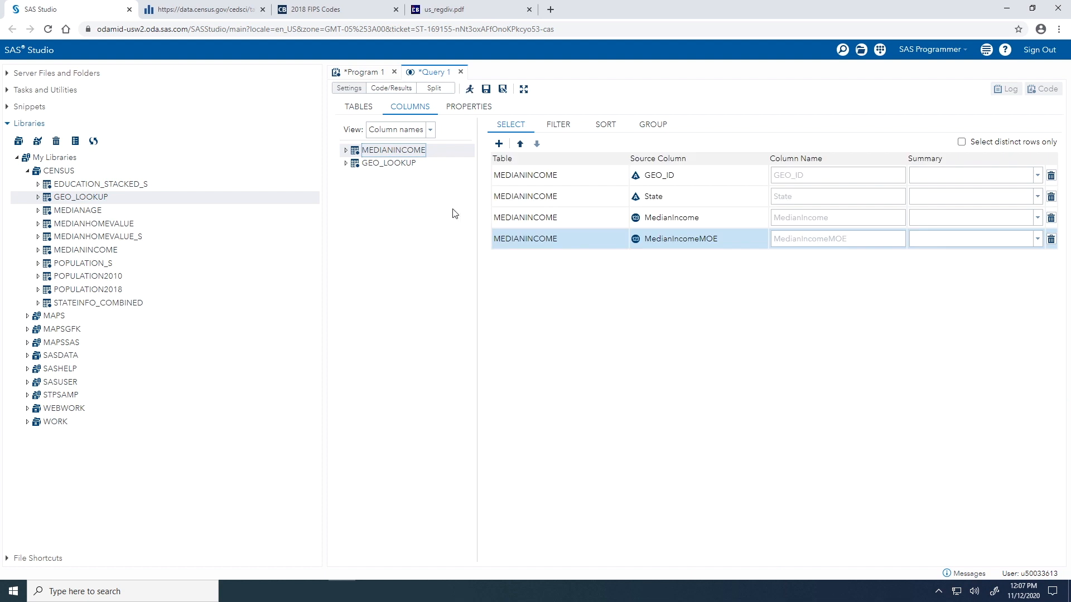
left_click(346, 165)
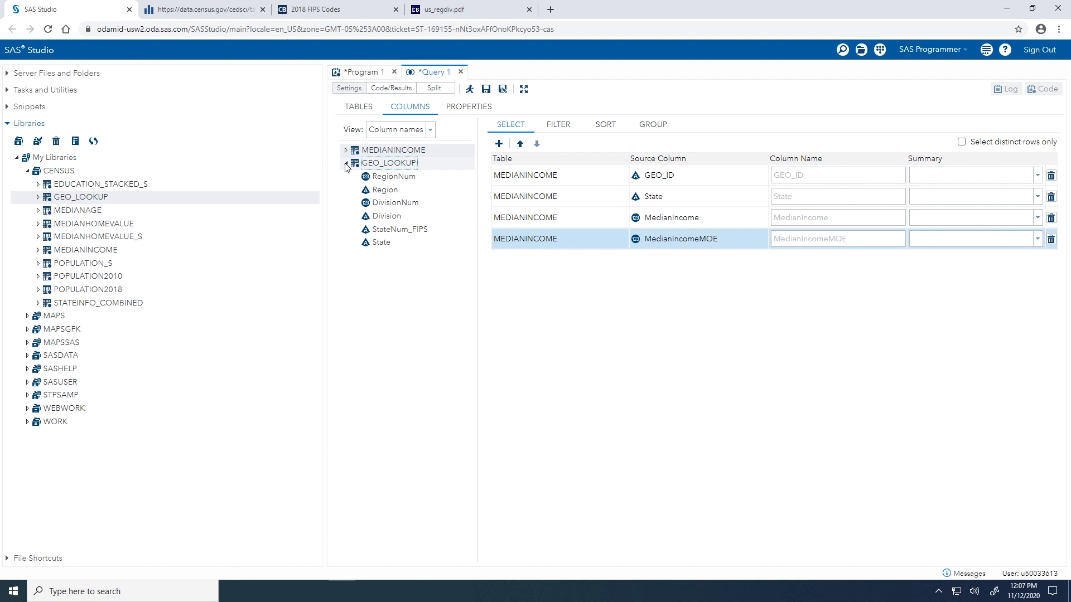
left_click_drag(384, 190, 563, 307)
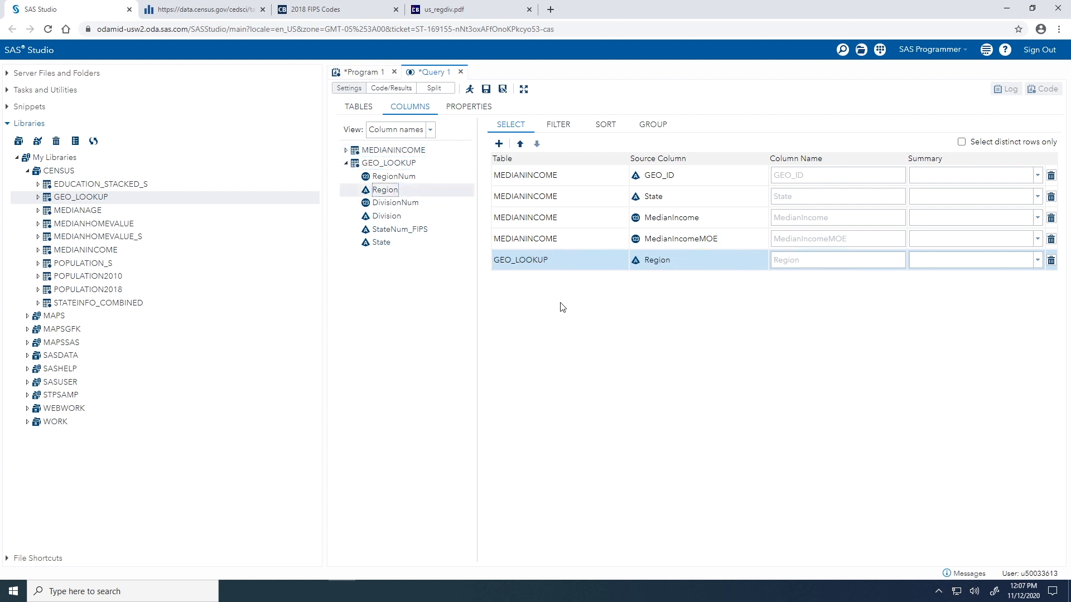
left_click_drag(386, 216, 569, 342)
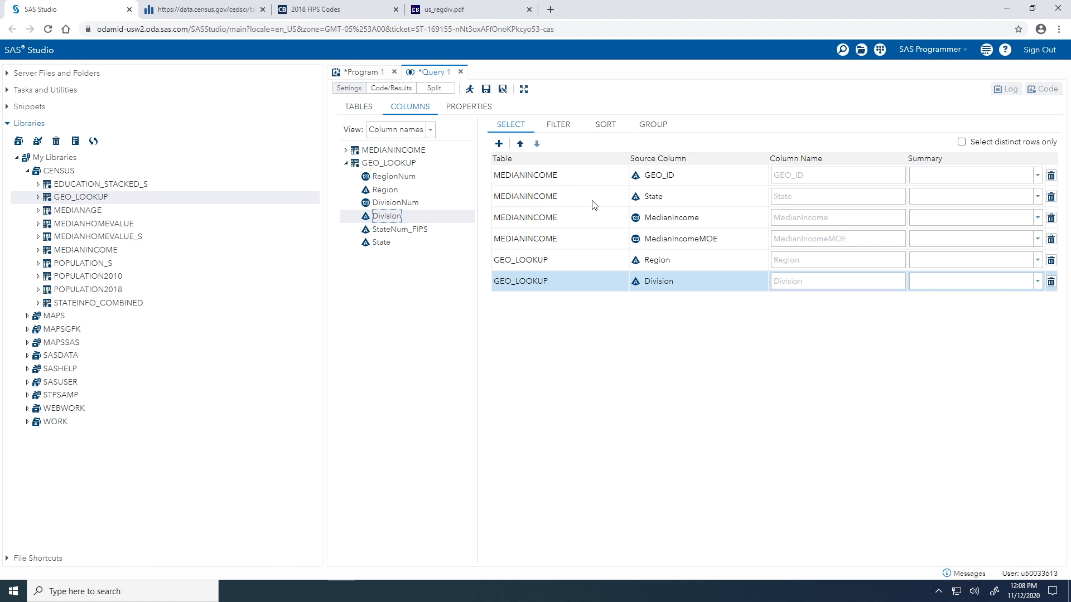
Reorder the selected columns so Division and Region follow State and precede MedianIncome.
left_click(520, 145)
left_click(520, 144)
left_click(519, 145)
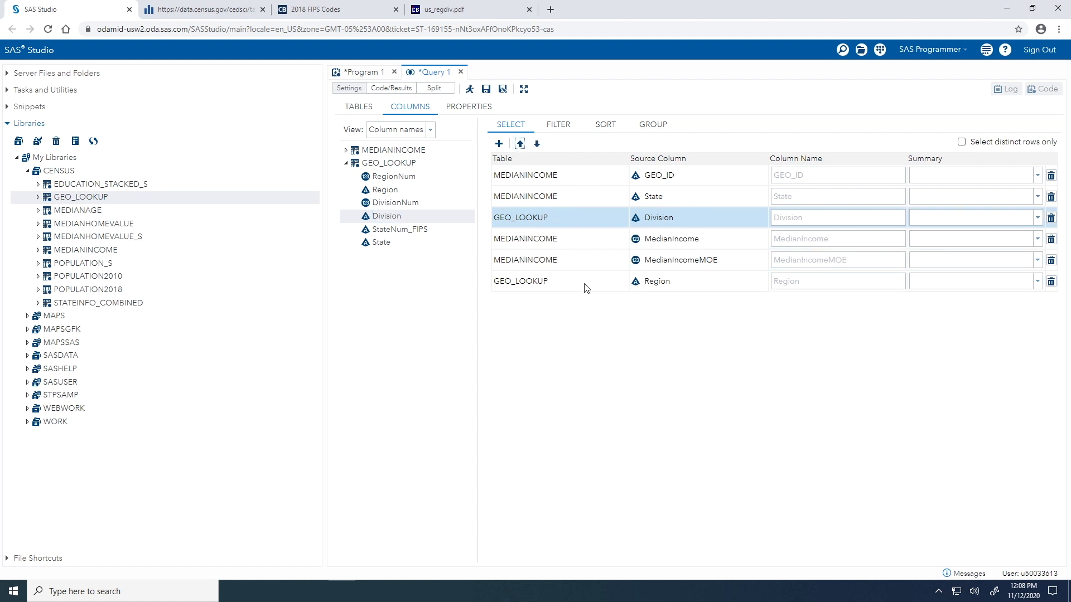
left_click(585, 281)
left_click(519, 145)
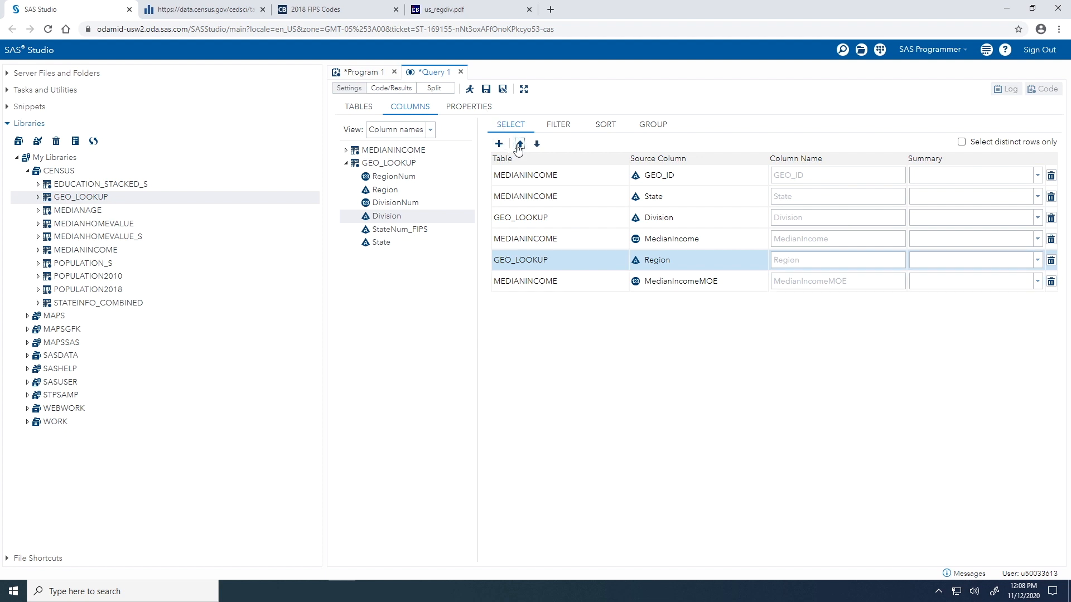
left_click(520, 145)
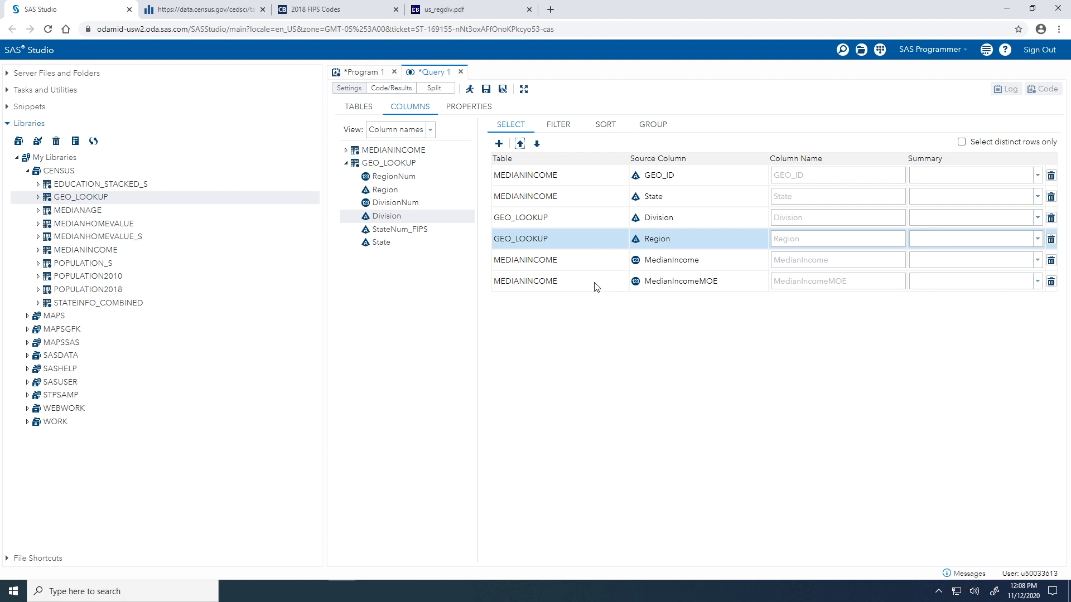
Add Region from GEO_LOOKUP as the first sort column and MedianIncome from MEDIANINCOME as the second.
left_click(616, 130)
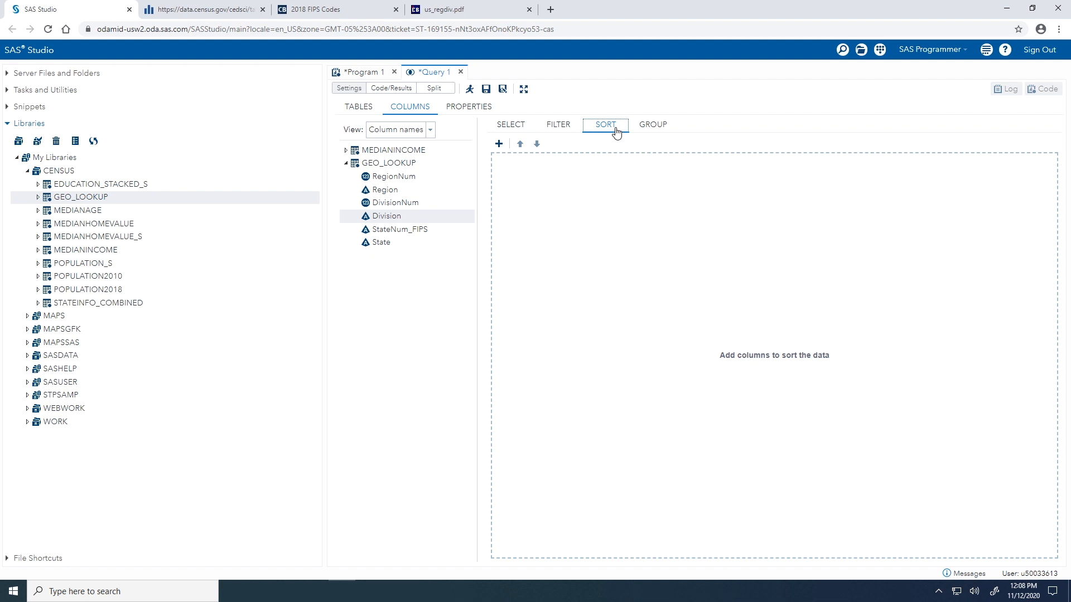
left_click_drag(389, 191, 627, 230)
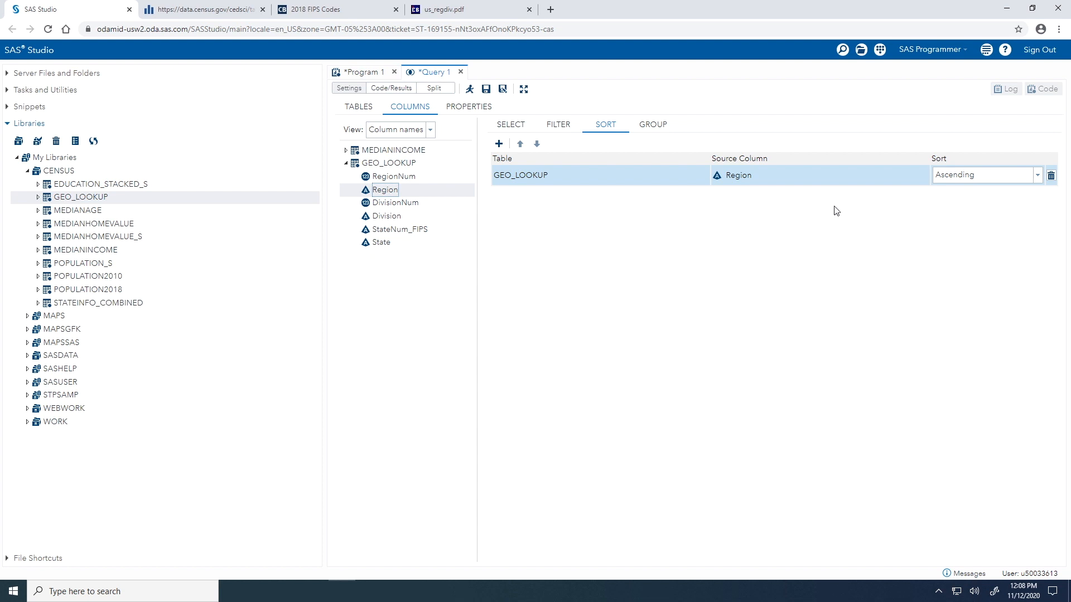
left_click(346, 150)
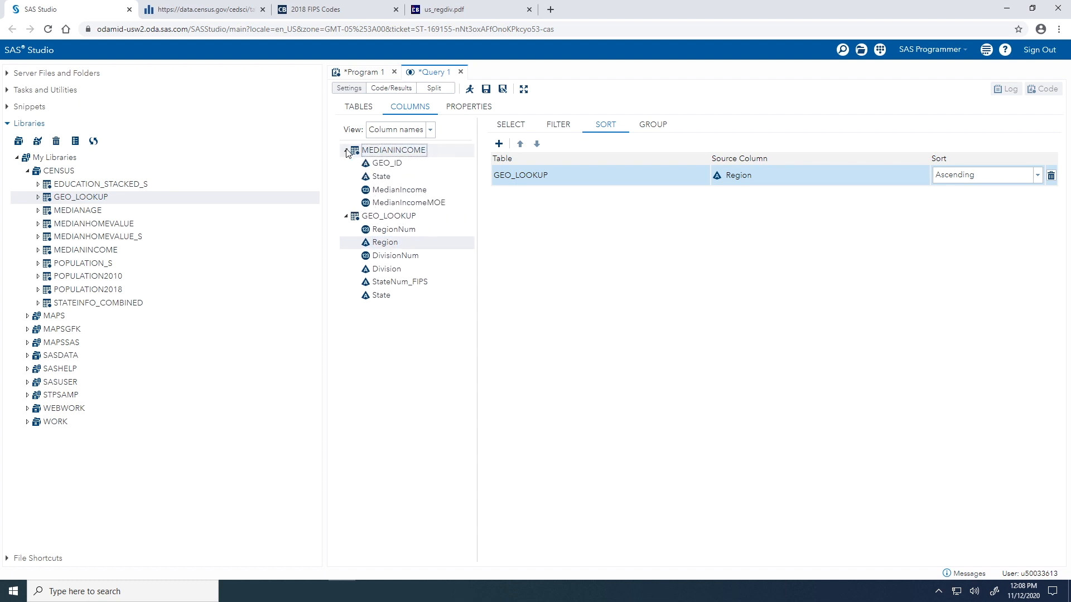
left_click_drag(400, 190, 559, 232)
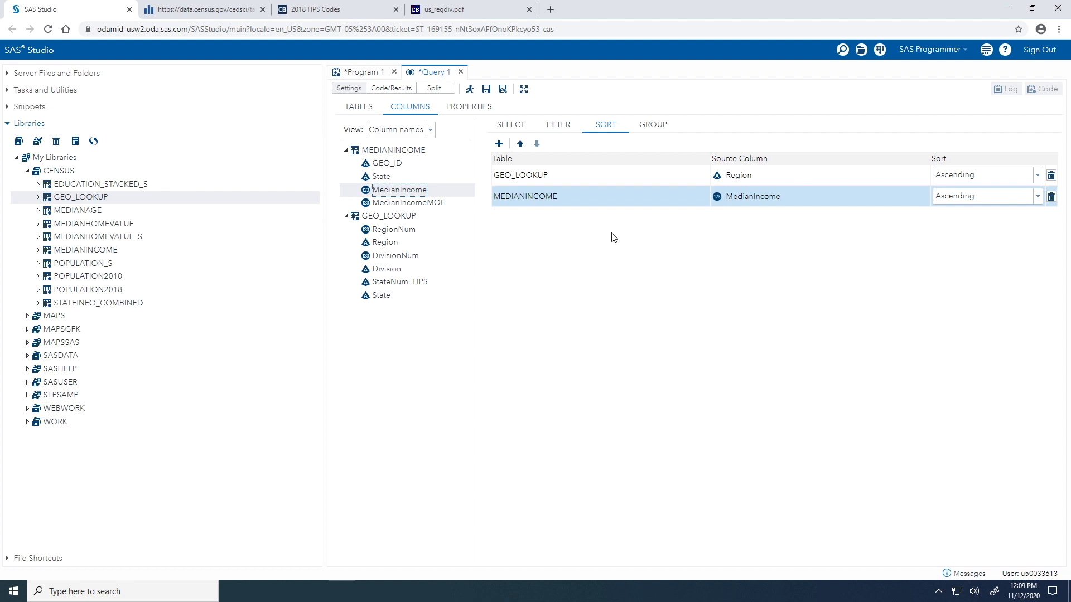
Set the sort direction of the MedianIncome column to Descending.
left_click(1038, 197)
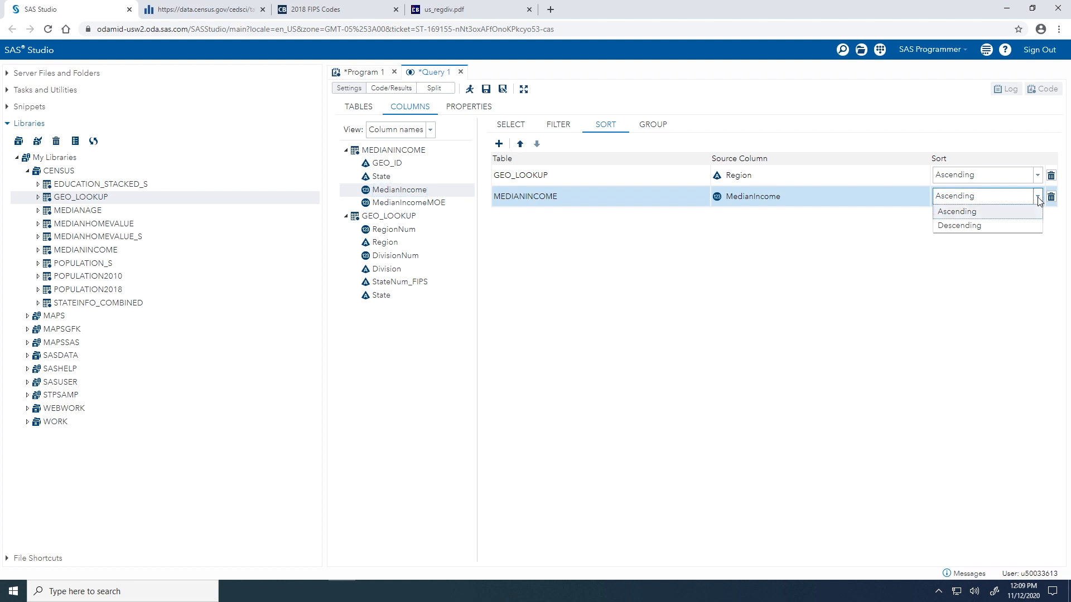
left_click(991, 231)
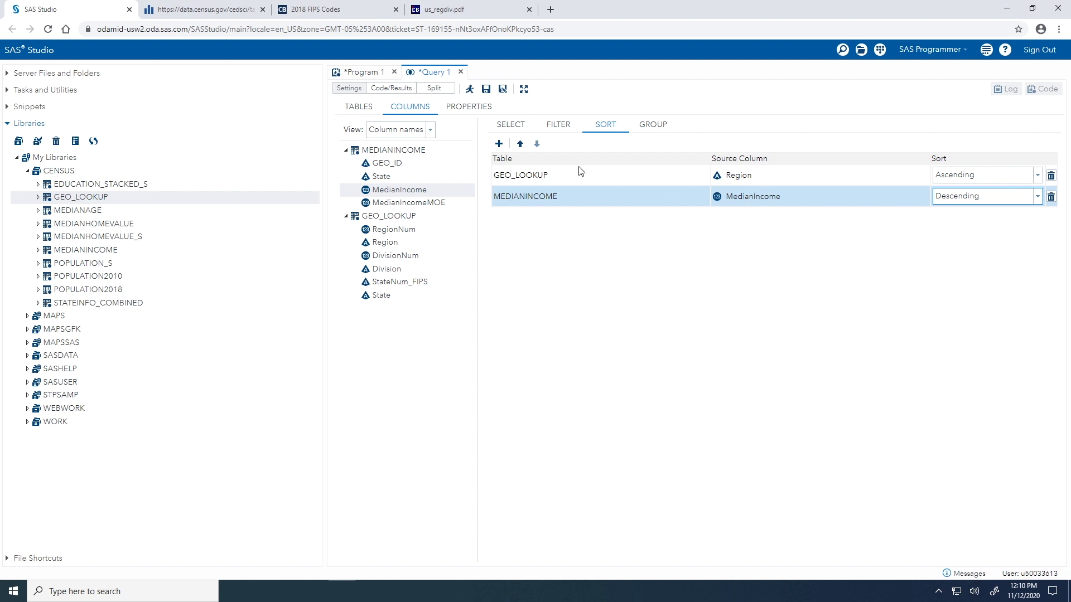
Set the query's output location to census and output name to medianincome_geo, and run the query.
left_click(482, 111)
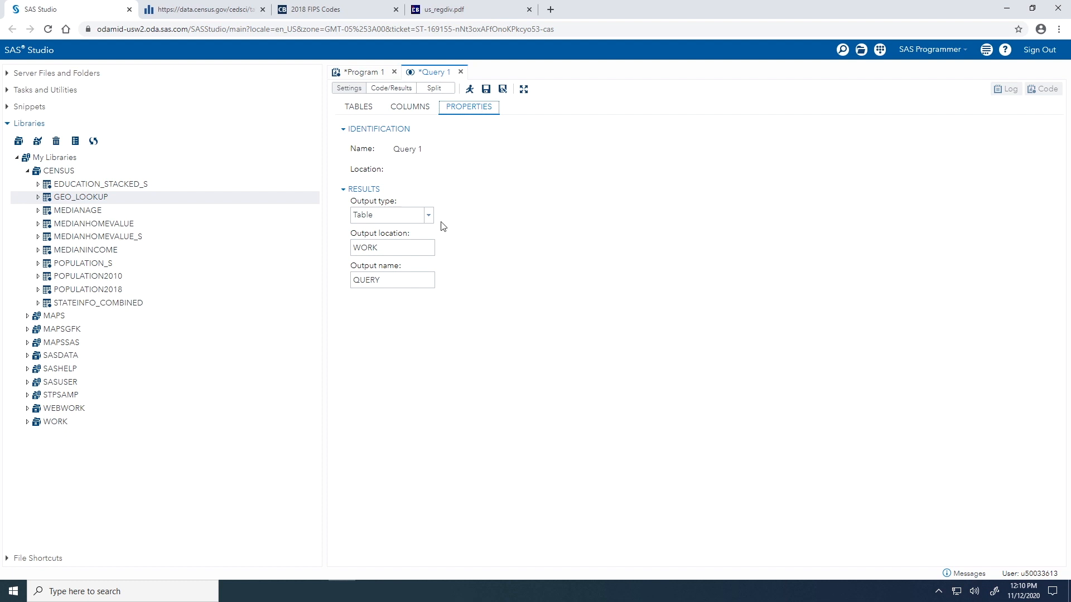
left_click(411, 247)
double_click(367, 252)
type("census")
left_click_drag(394, 279, 349, 280)
type("m")
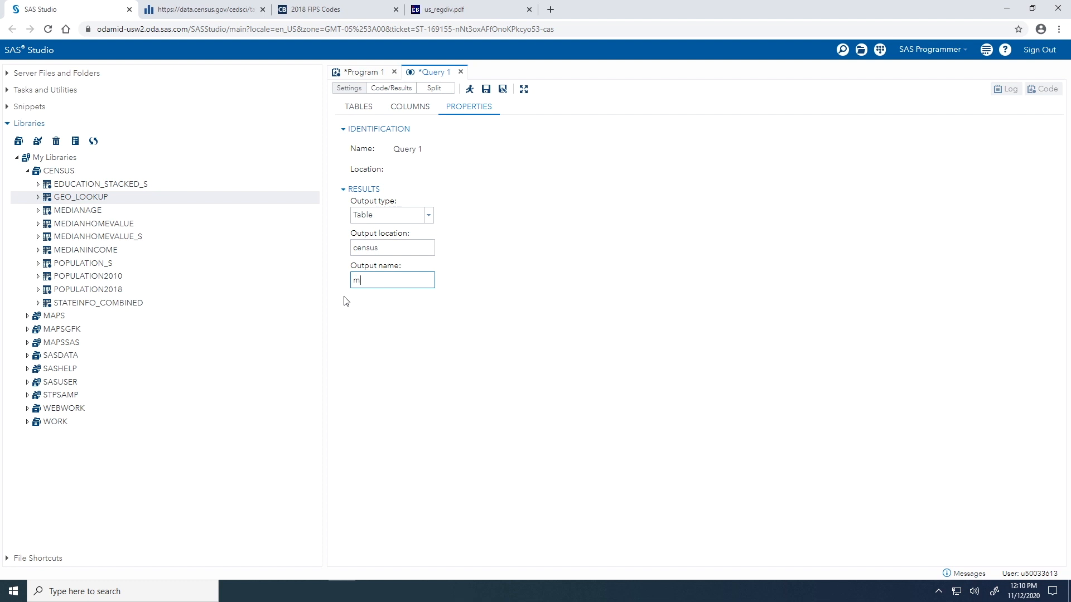
type("edianincome_geo")
left_click(382, 89)
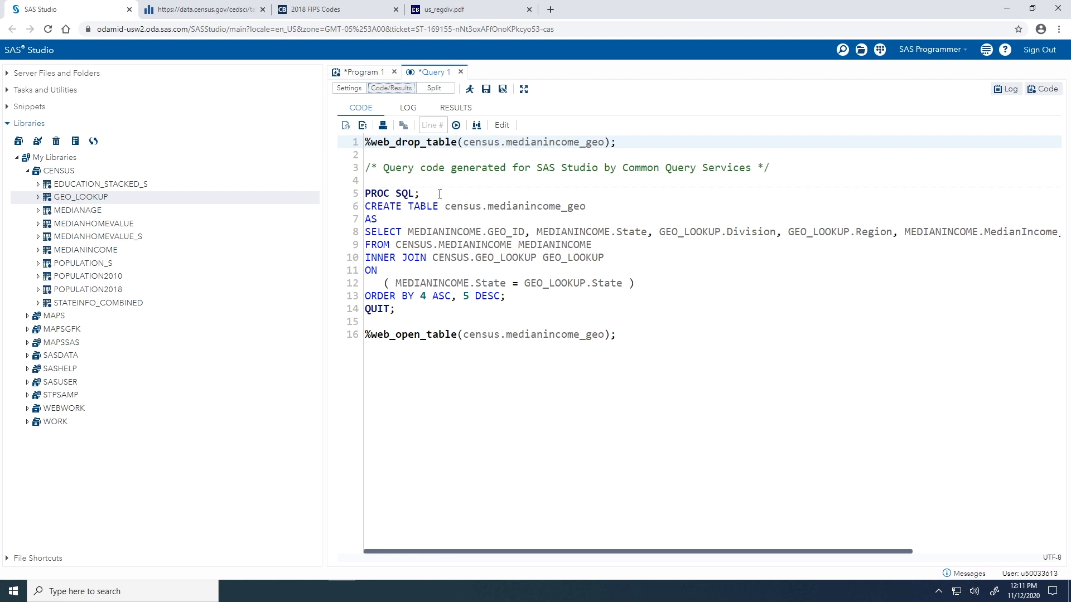
left_click(468, 89)
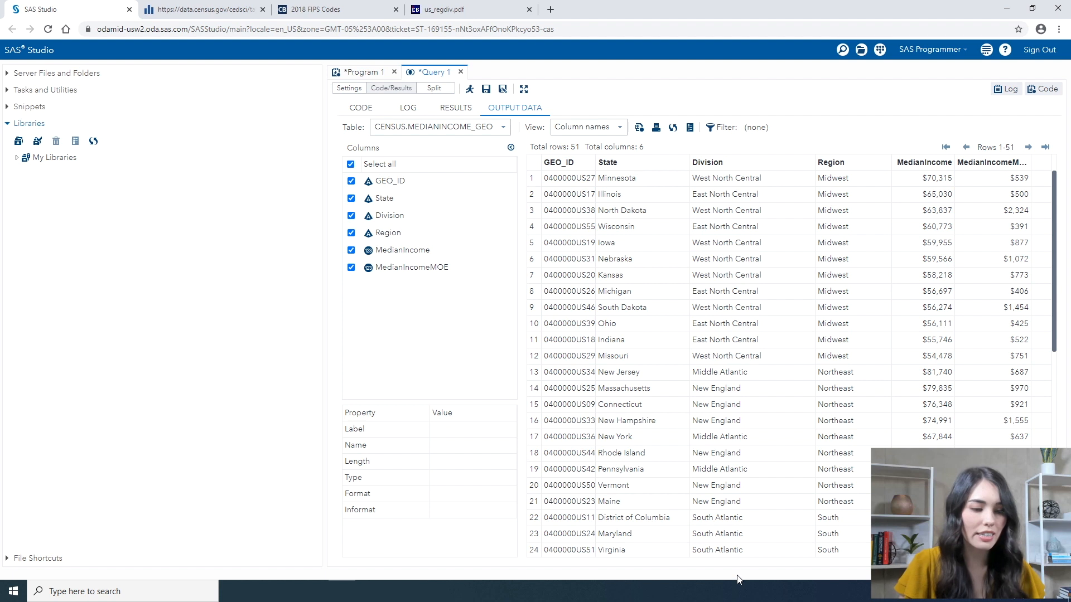
Open the Rank Data task with only its settings shown and choose CENSUS.MEDIANINCOME_GEO as its input table.
left_click(8, 91)
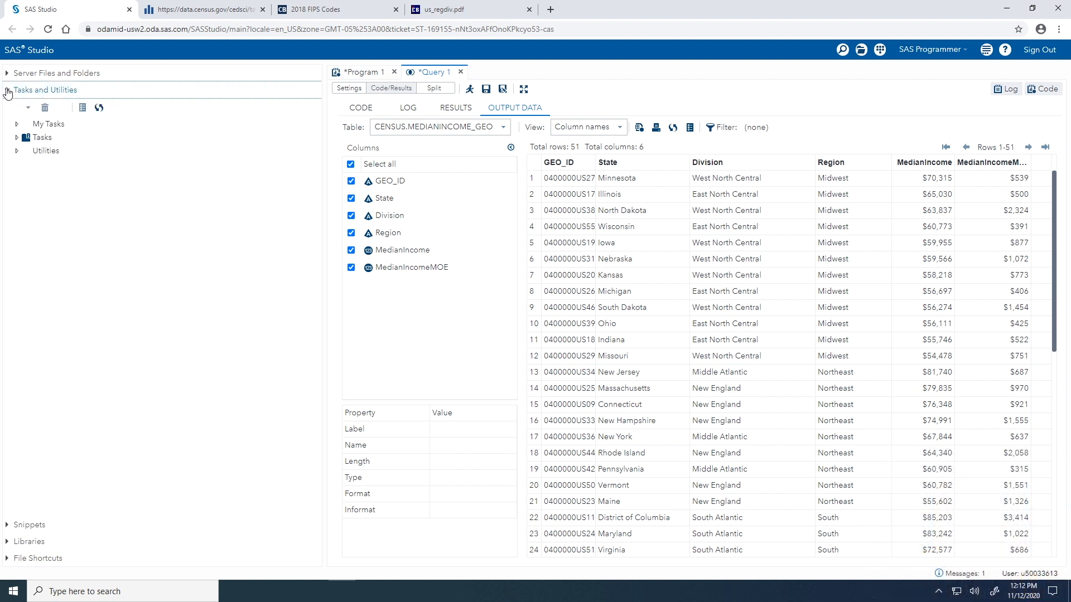
left_click(17, 139)
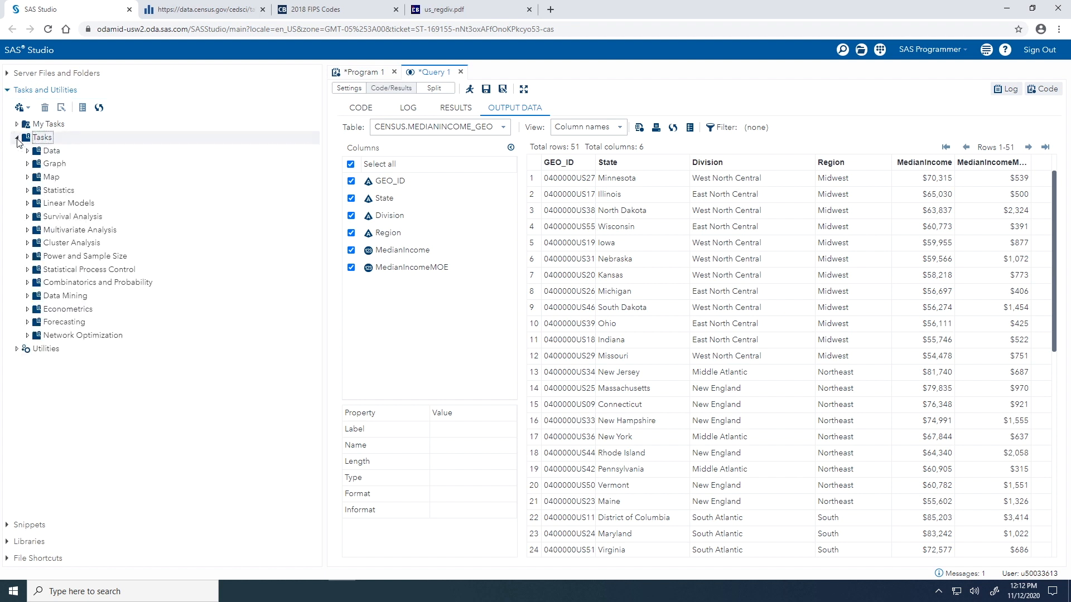
left_click(28, 151)
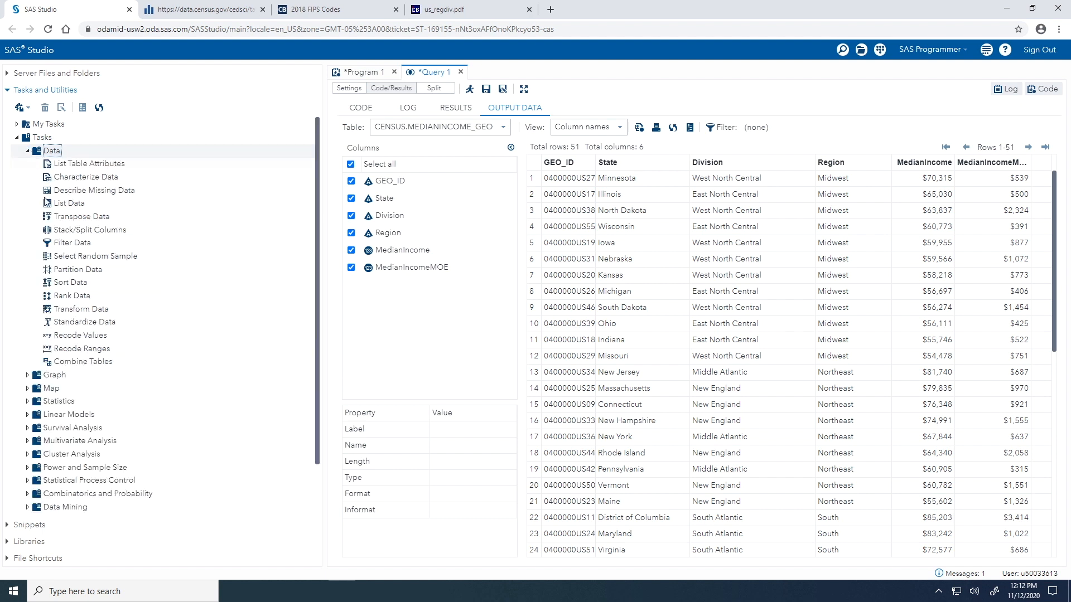
left_click(87, 299)
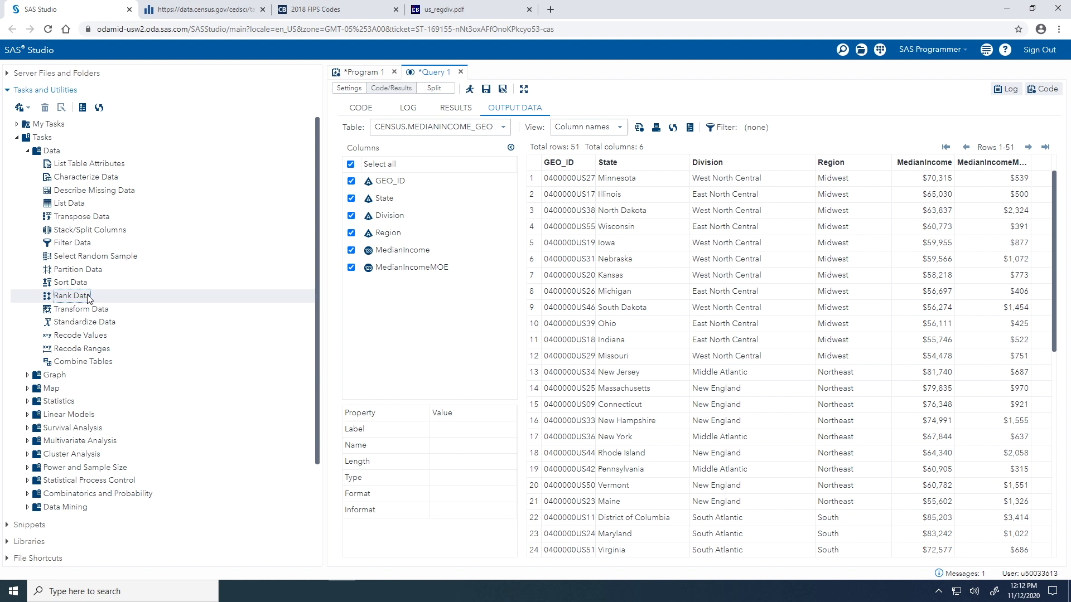
double_click(87, 299)
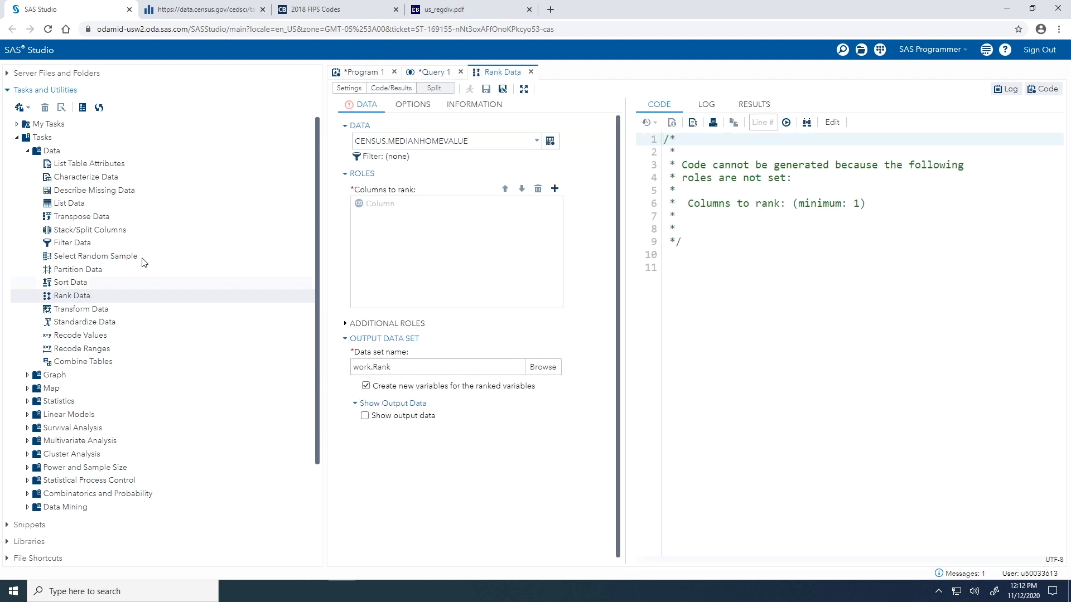
left_click(347, 90)
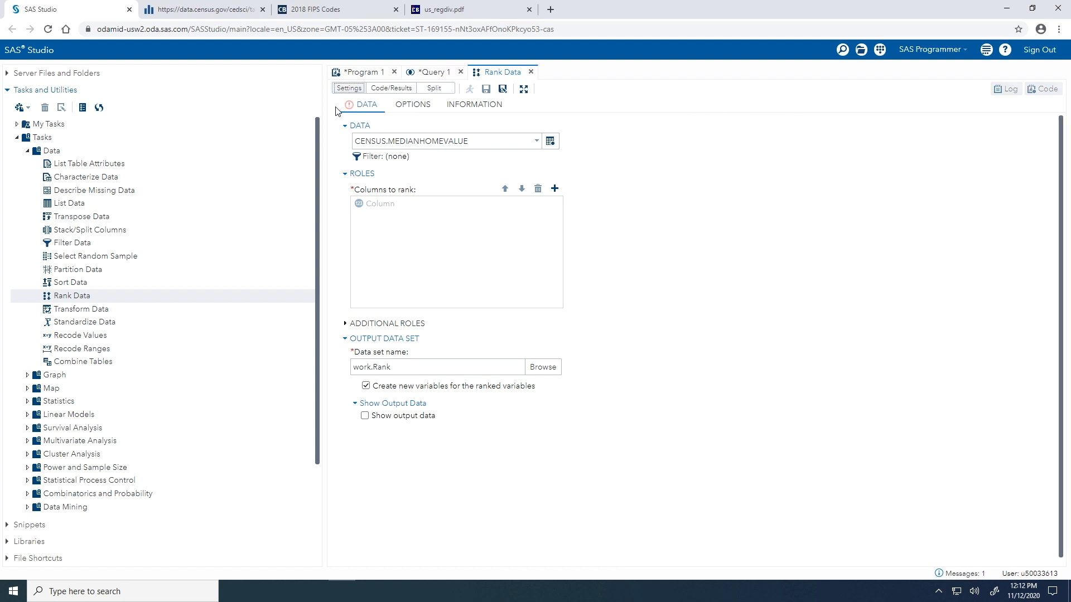
left_click(550, 143)
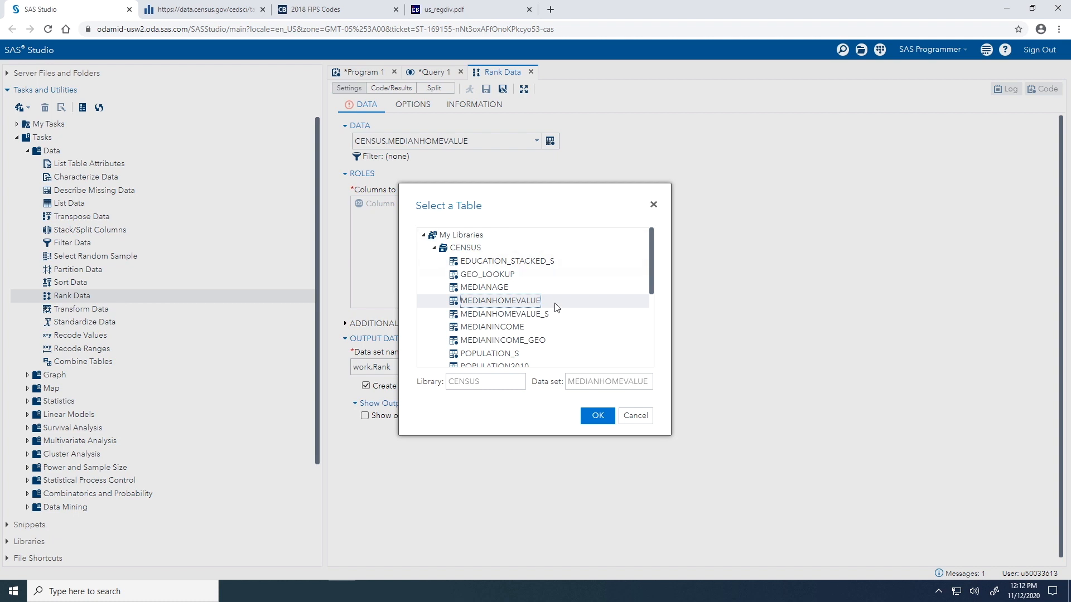
left_click(542, 342)
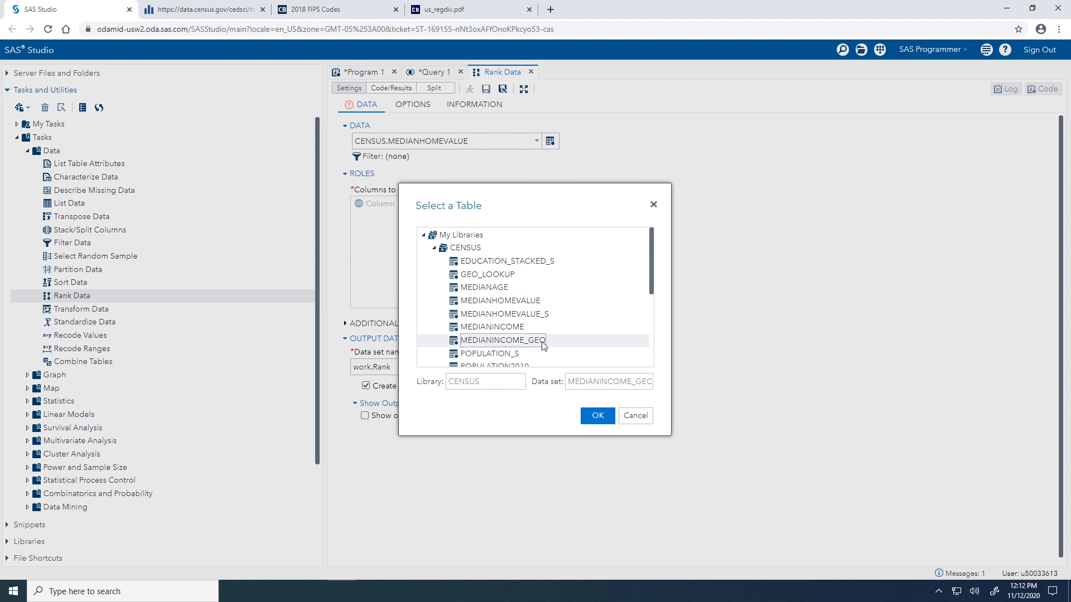
left_click(584, 418)
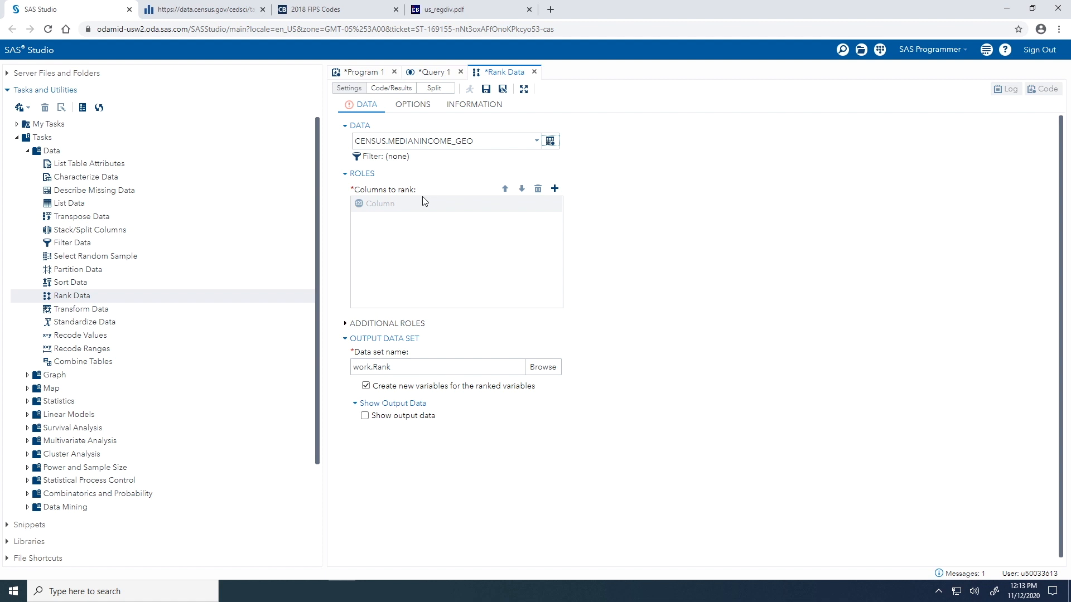
Assign MedianIncome as the column to rank and Region as the rank-by column.
left_click(554, 191)
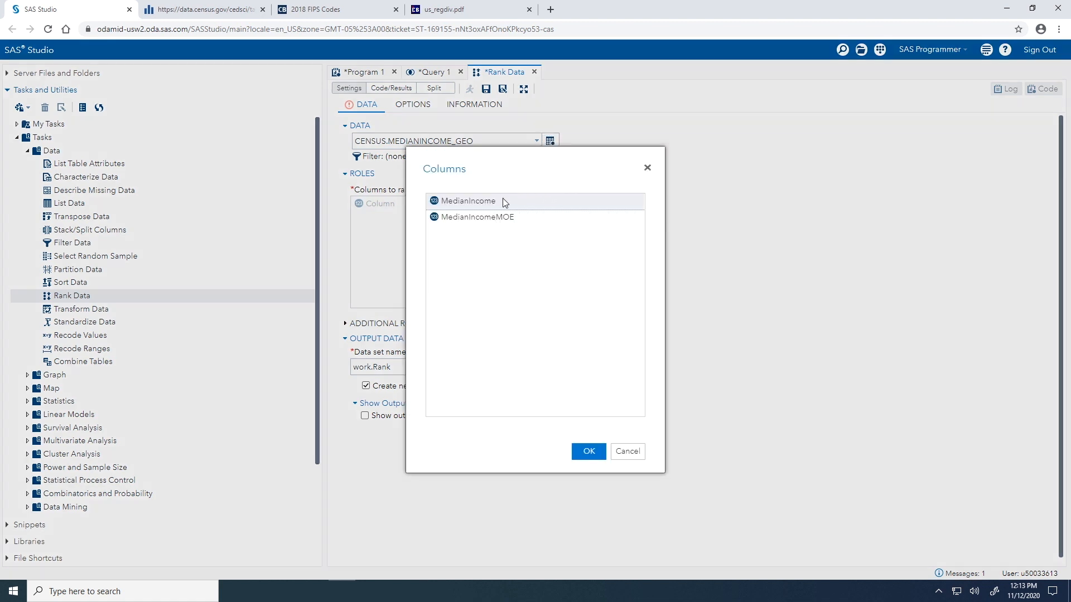
left_click(577, 455)
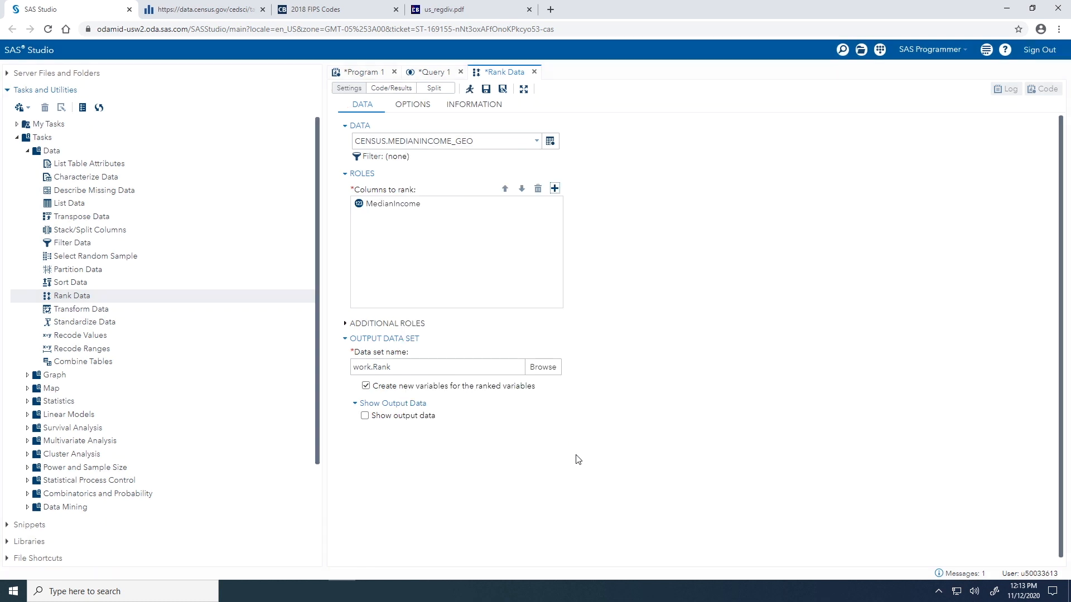
left_click(346, 325)
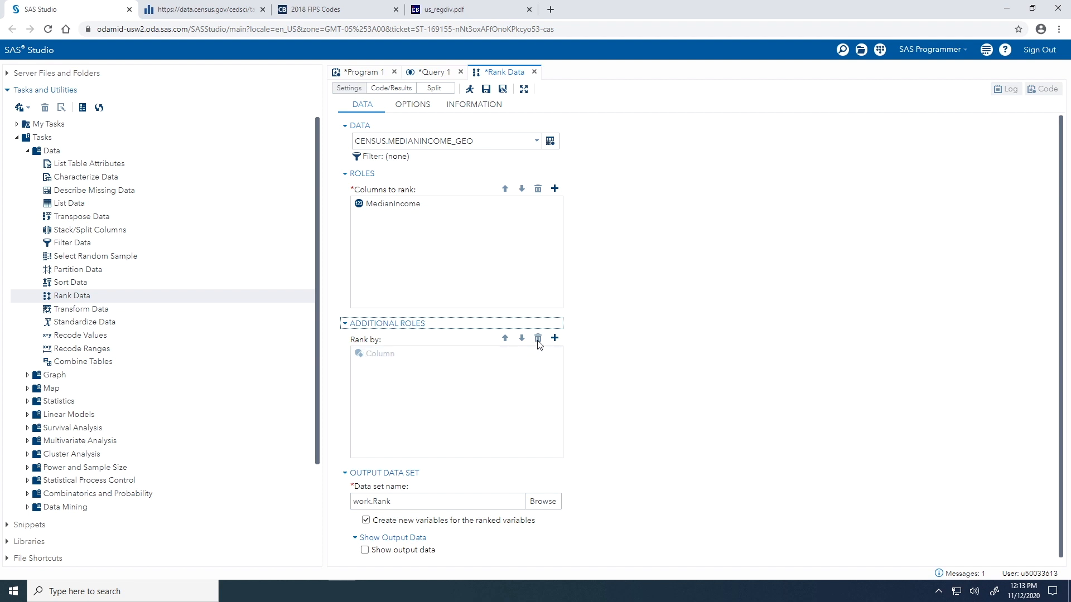
left_click(555, 338)
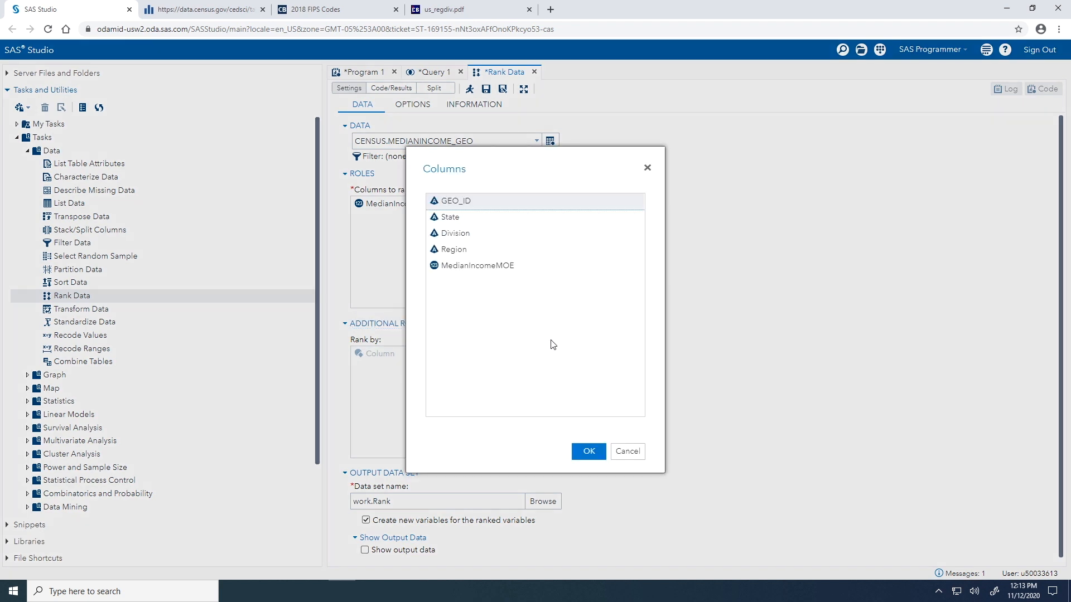
left_click(466, 254)
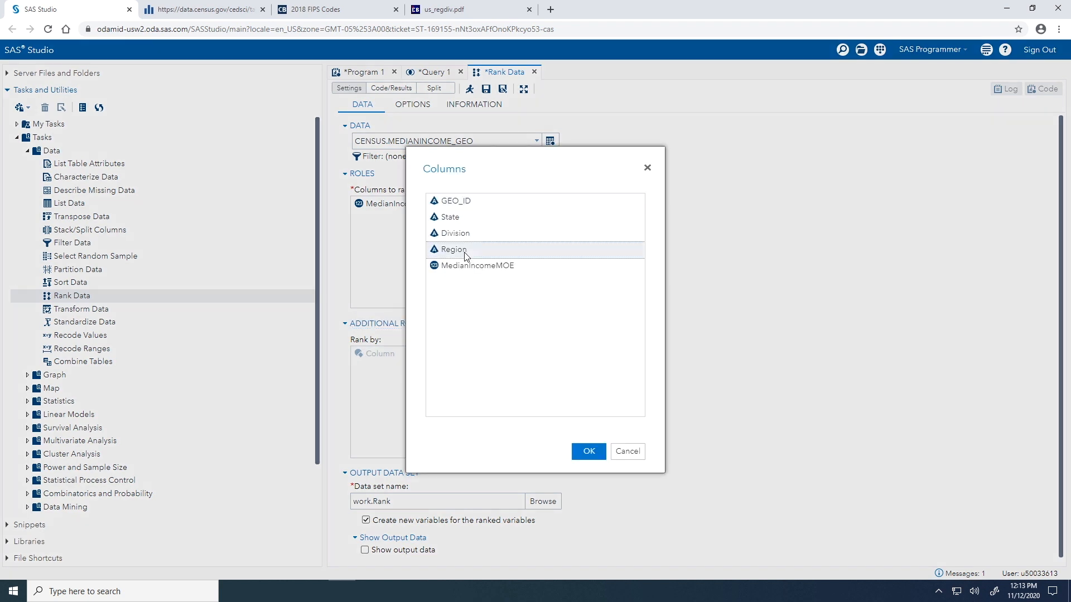
left_click(576, 456)
Name the ranking's output data set census.medianincome_rank.
scroll(576, 464, "down", 1)
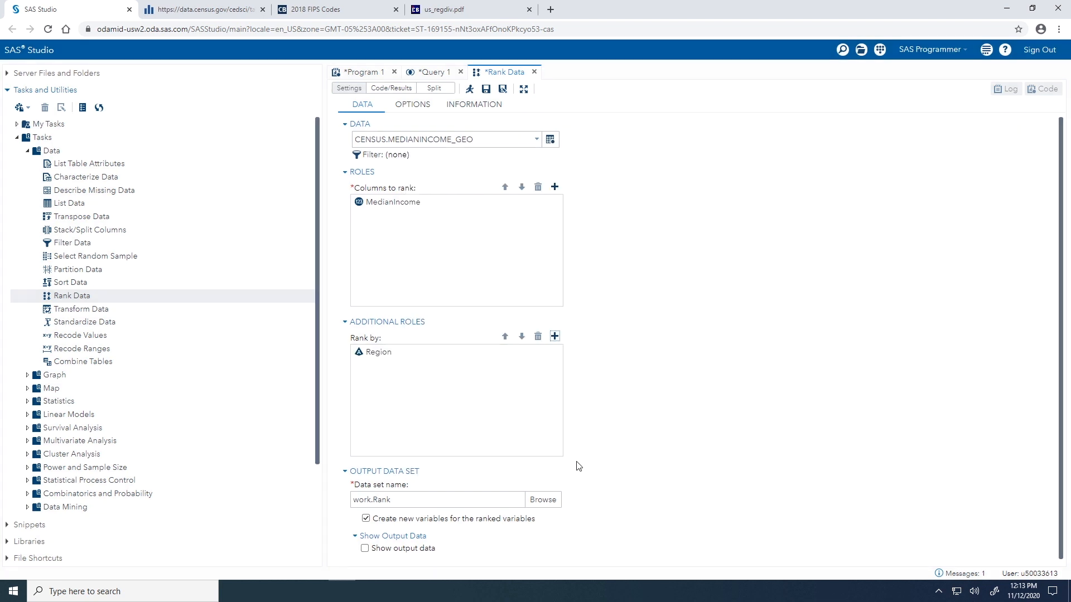
left_click_drag(408, 499, 345, 499)
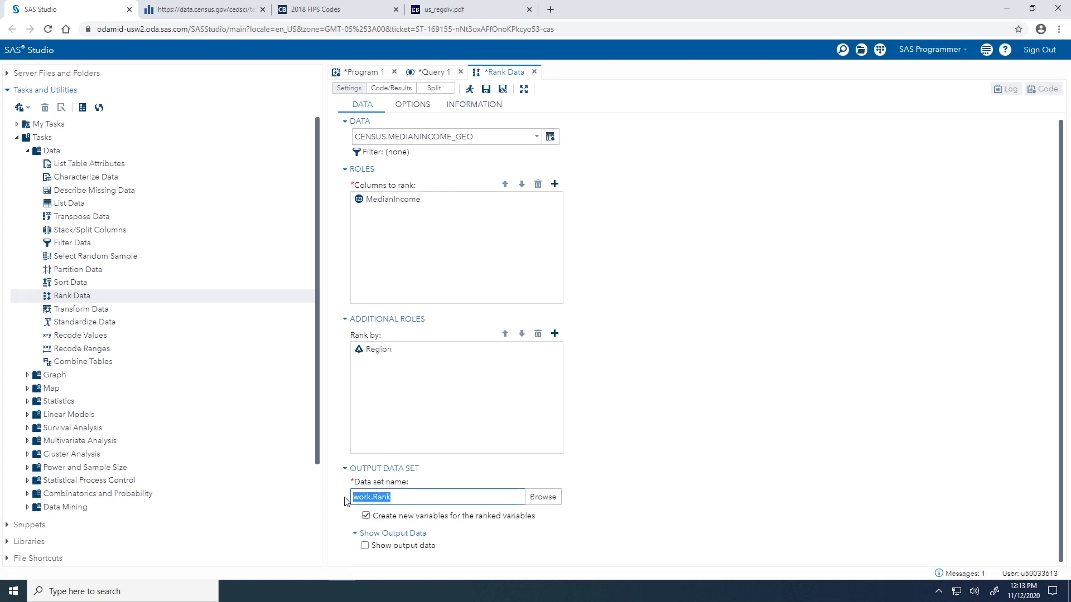
type("census.medianincome_rank")
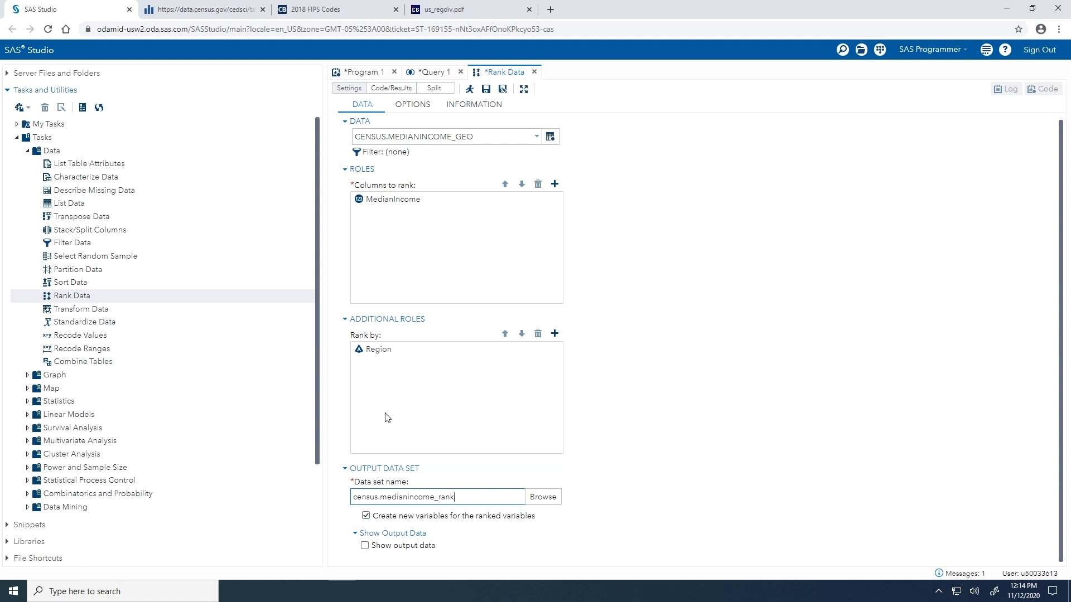
Set the rank order to Largest to smallest, then run the Rank Data task and view the rank_MedianIncome column.
left_click(425, 113)
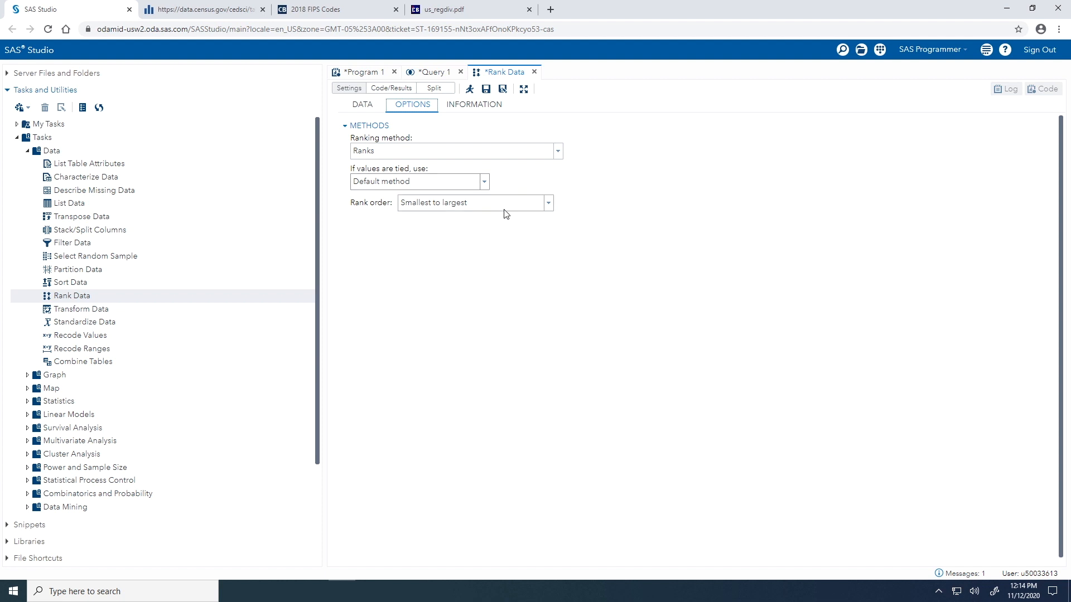
left_click(549, 206)
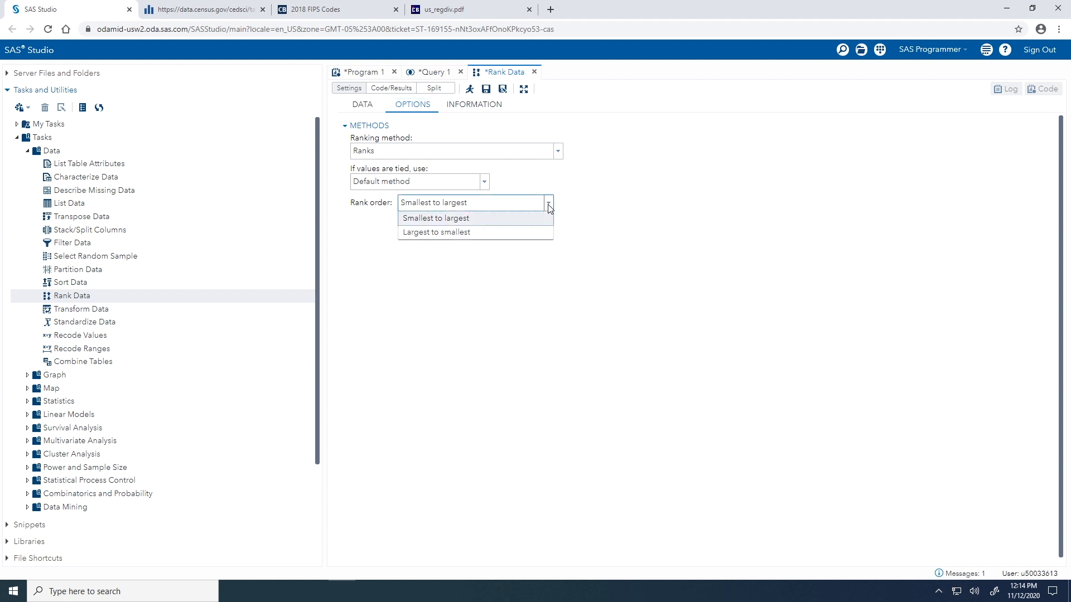
left_click(504, 239)
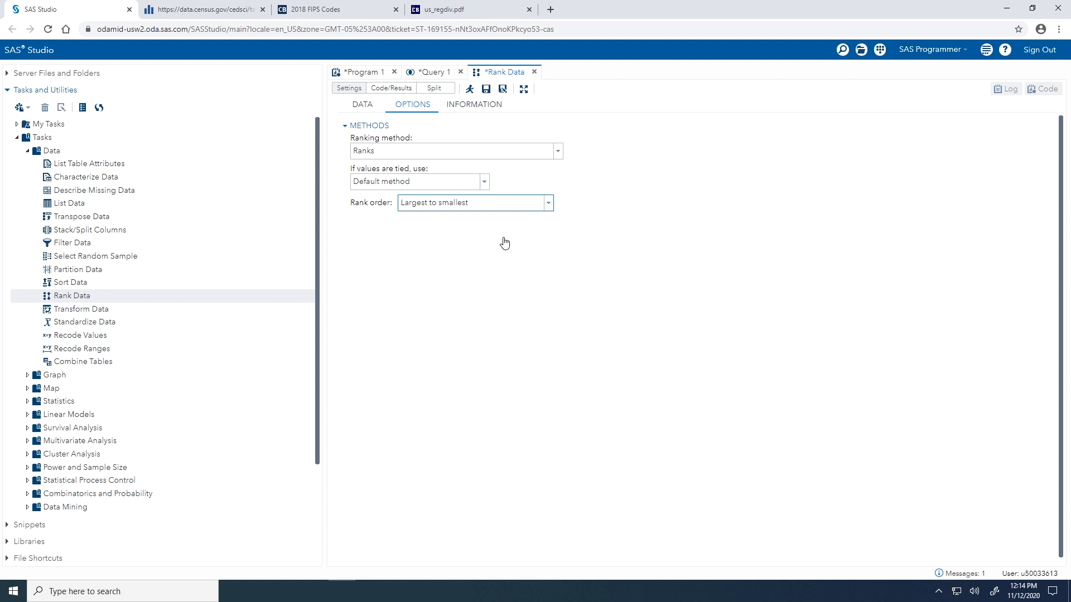
left_click(401, 91)
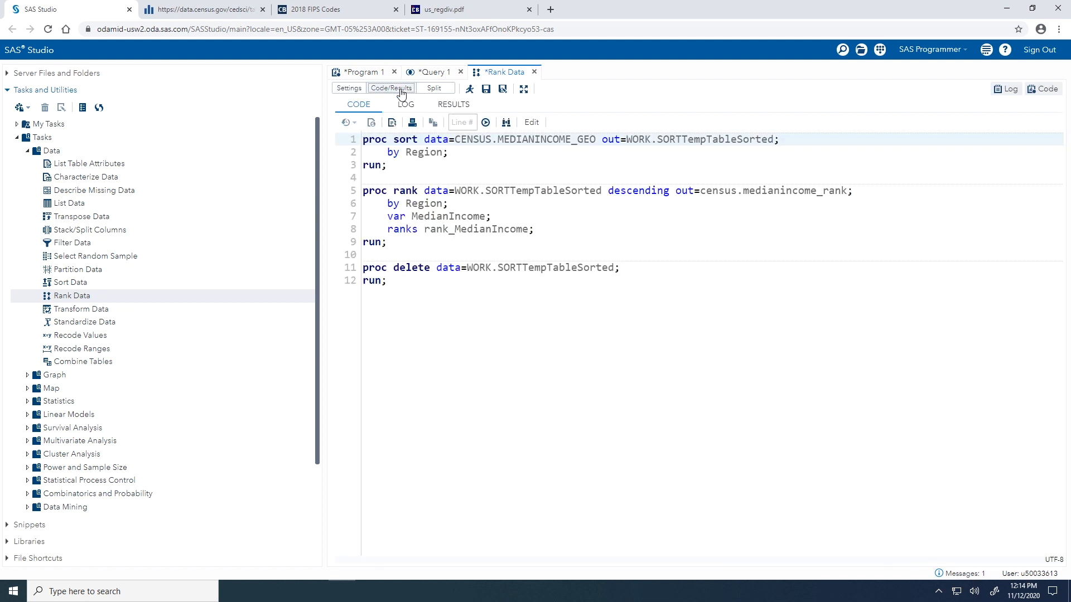
left_click(469, 89)
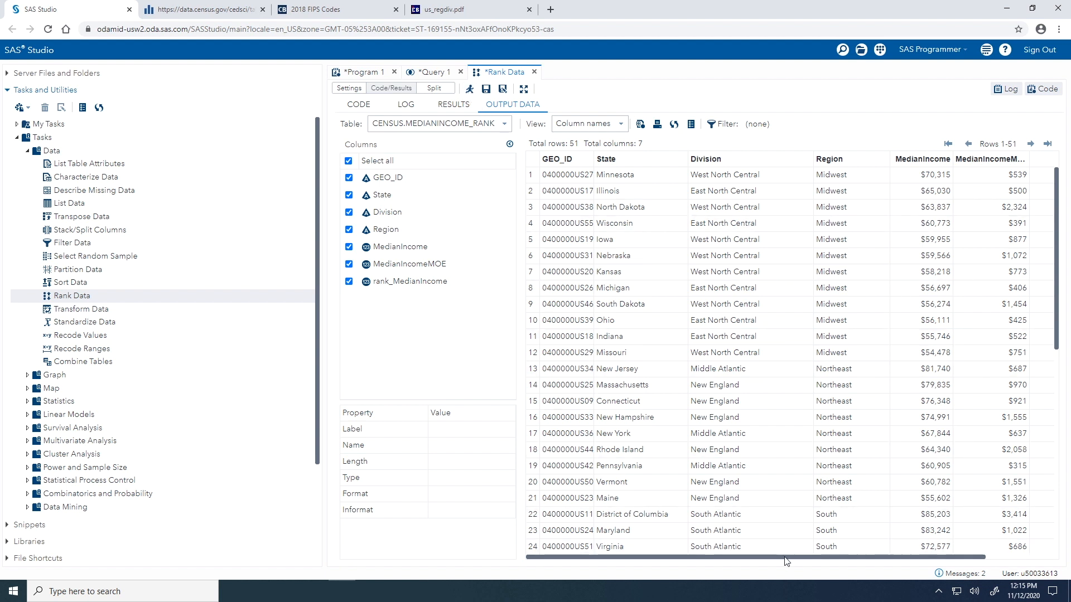
left_click_drag(787, 561, 873, 580)
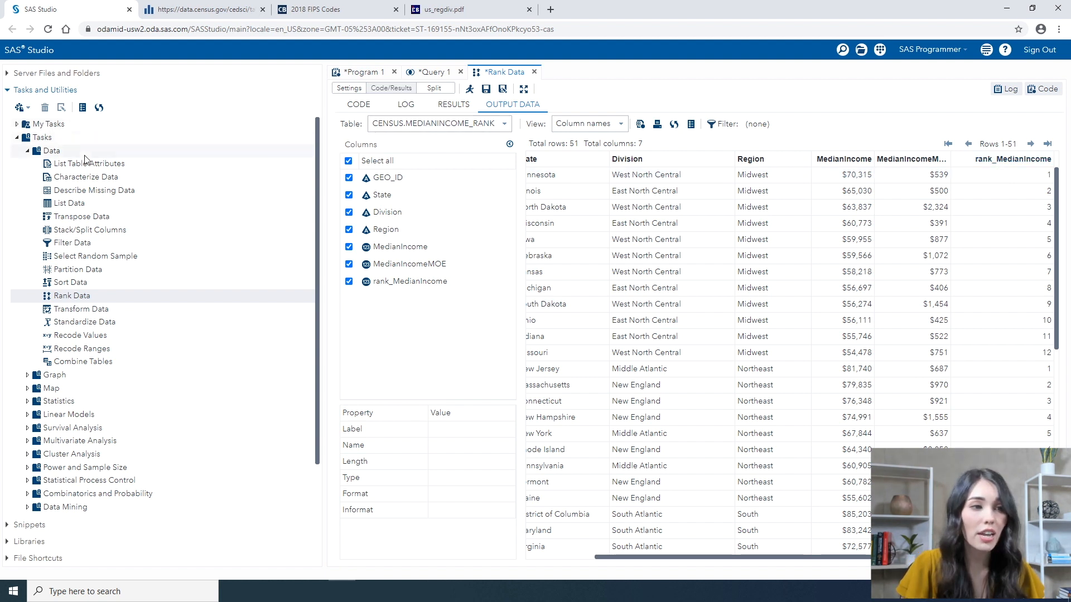
Open the List Data task in a maximized view and choose CENSUS.MEDIANINCOME_RANK as its input table.
double_click(71, 208)
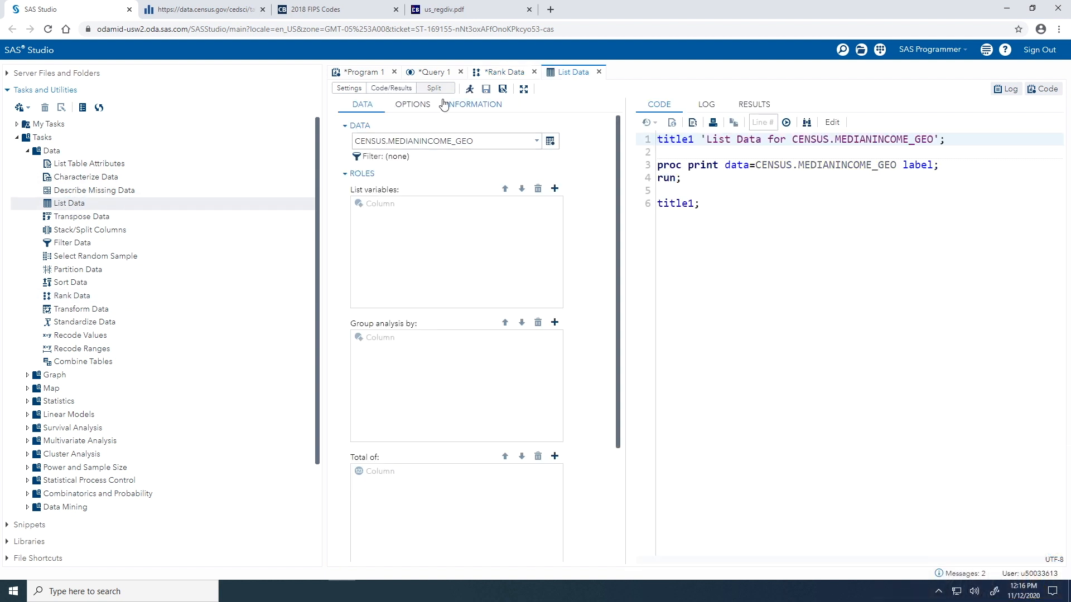
left_click(523, 91)
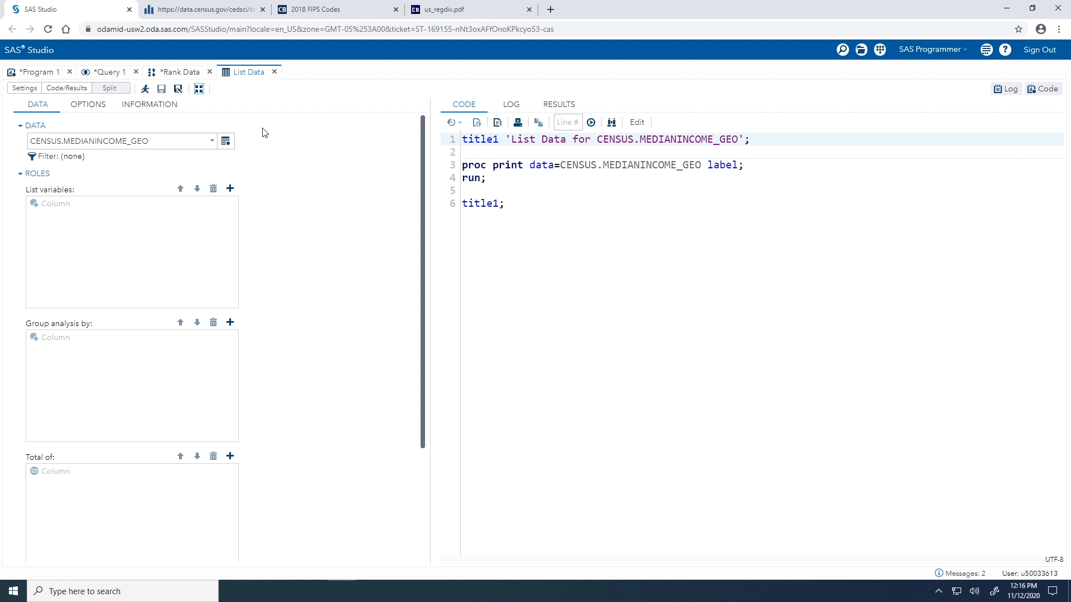
left_click(226, 142)
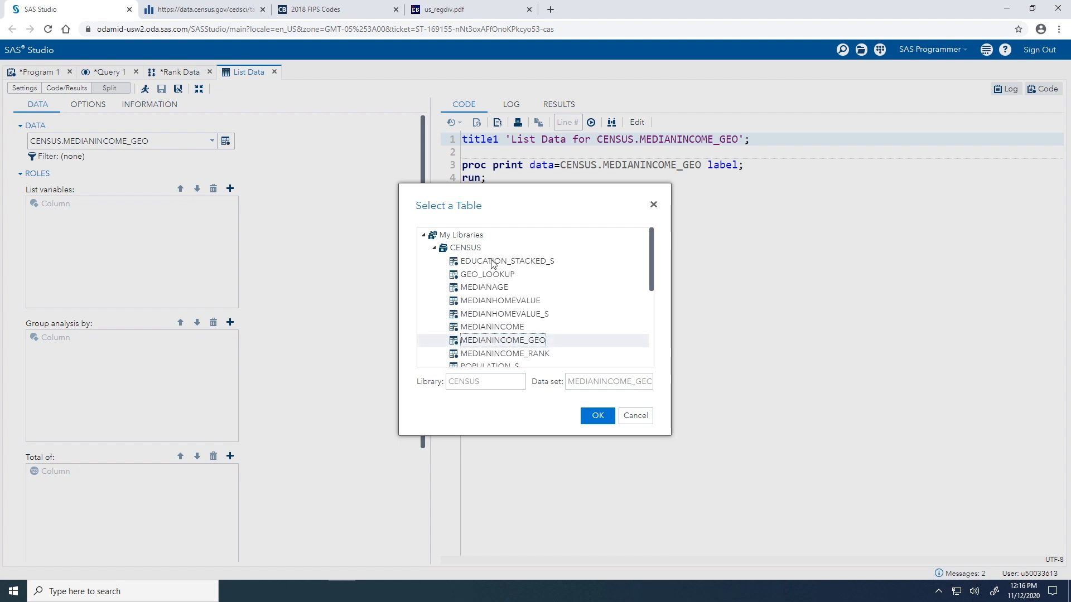
left_click(544, 358)
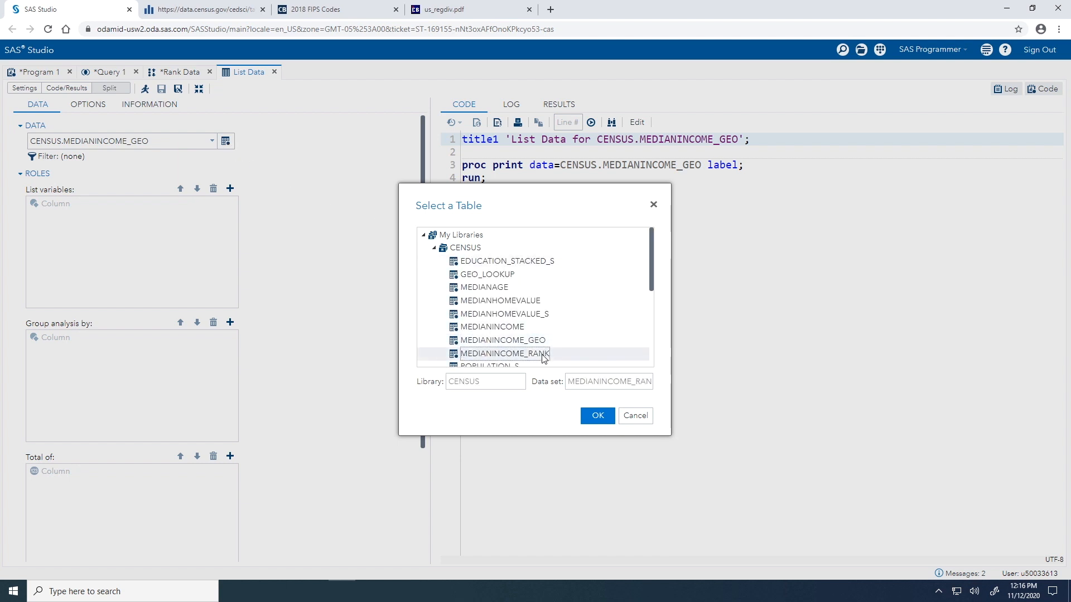
left_click(585, 418)
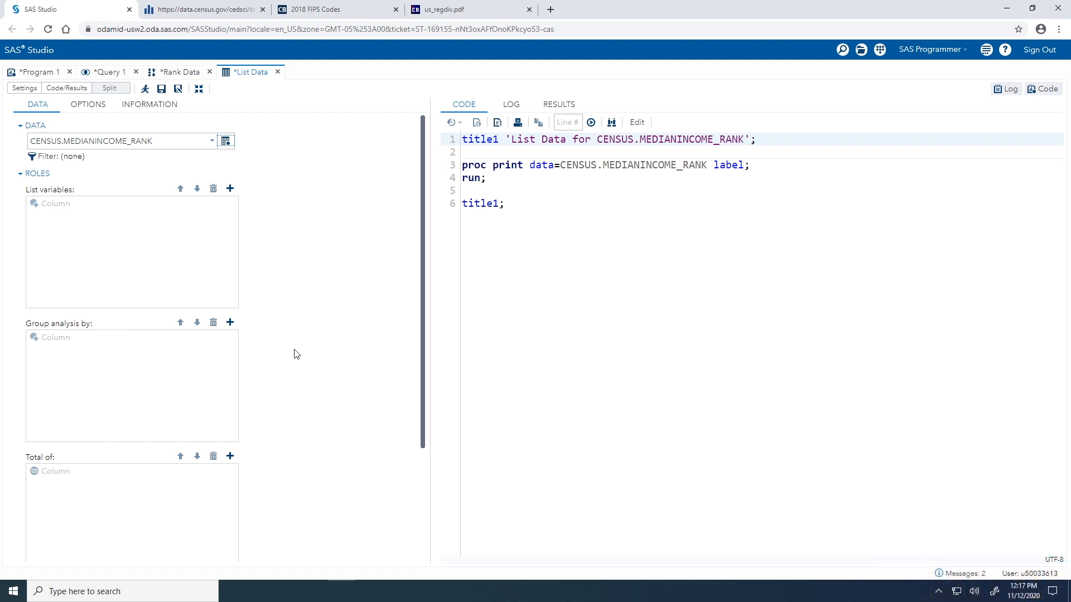
Filter the List Data input table with the expression rank_MedianIncome <= 5.
left_click(46, 158)
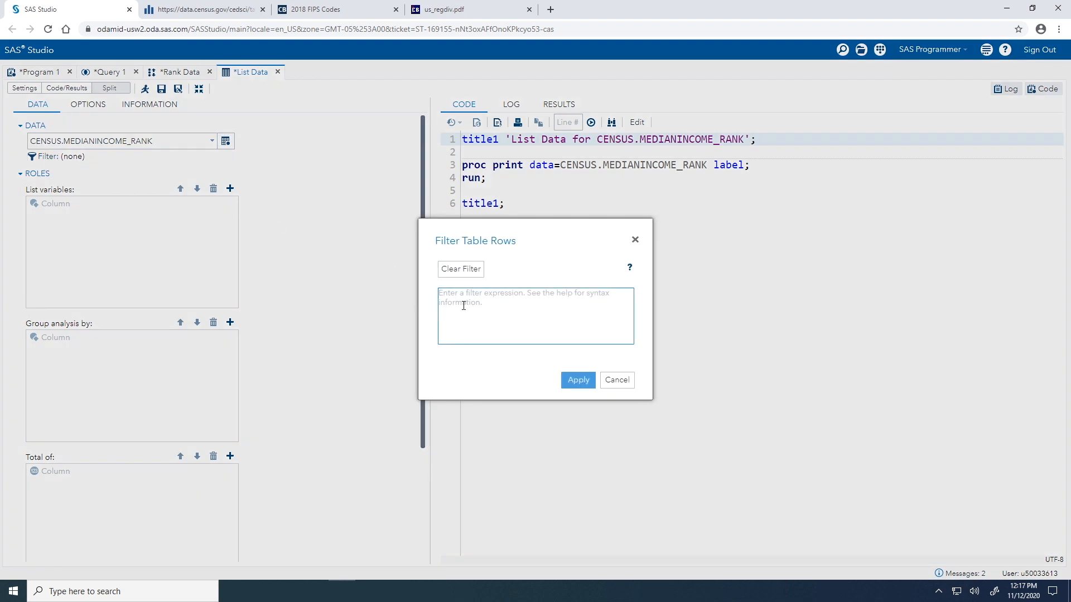
type("rank_")
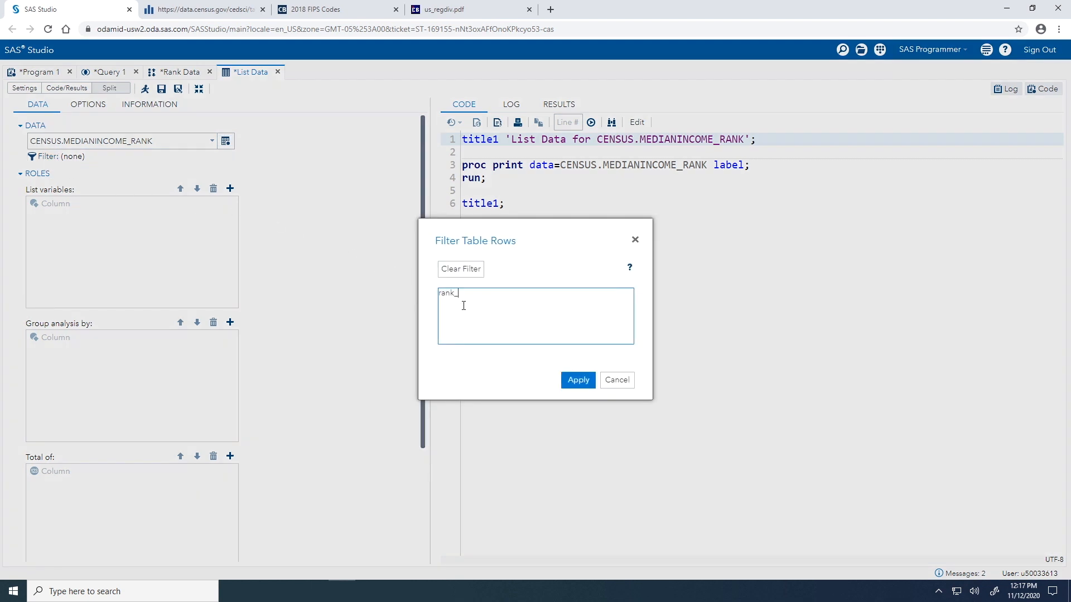
type("MedianIncome <= 5")
left_click(571, 383)
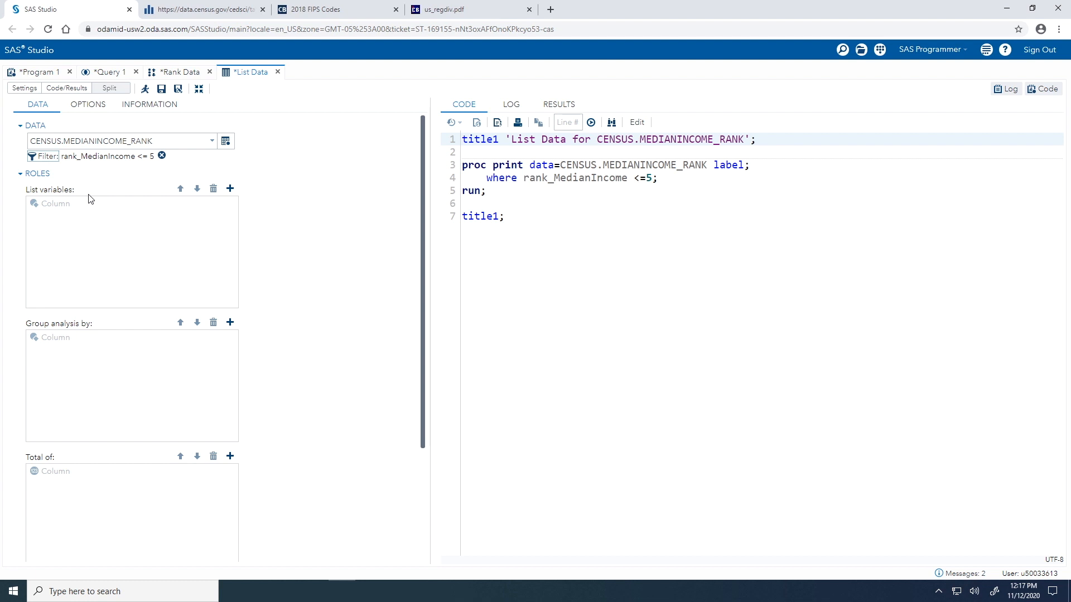
Assign State and MedianIncome as the list variables of the List Data task.
left_click(230, 189)
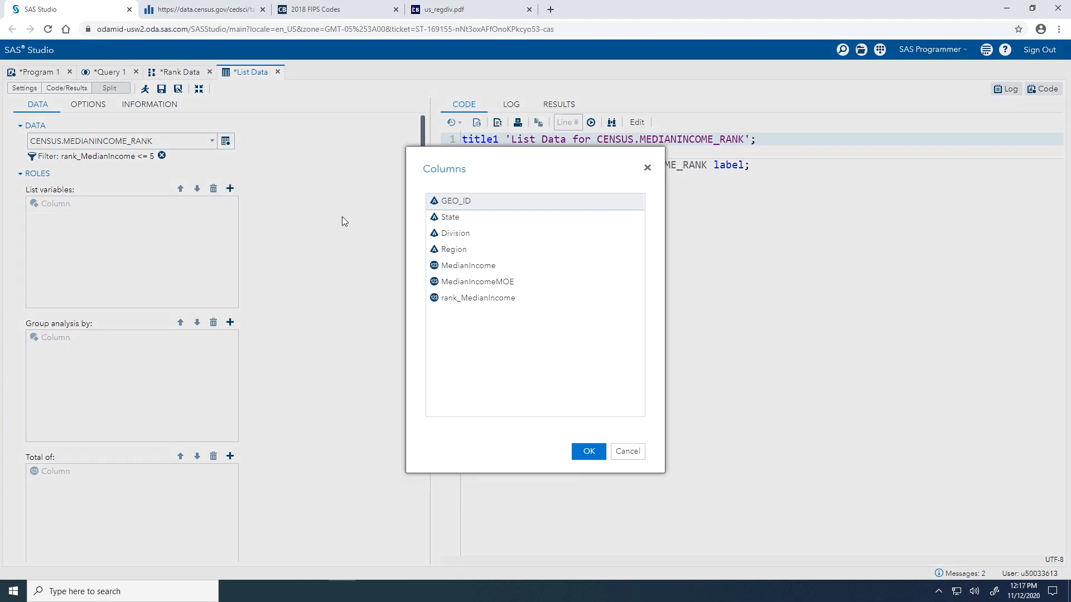
left_click(467, 223)
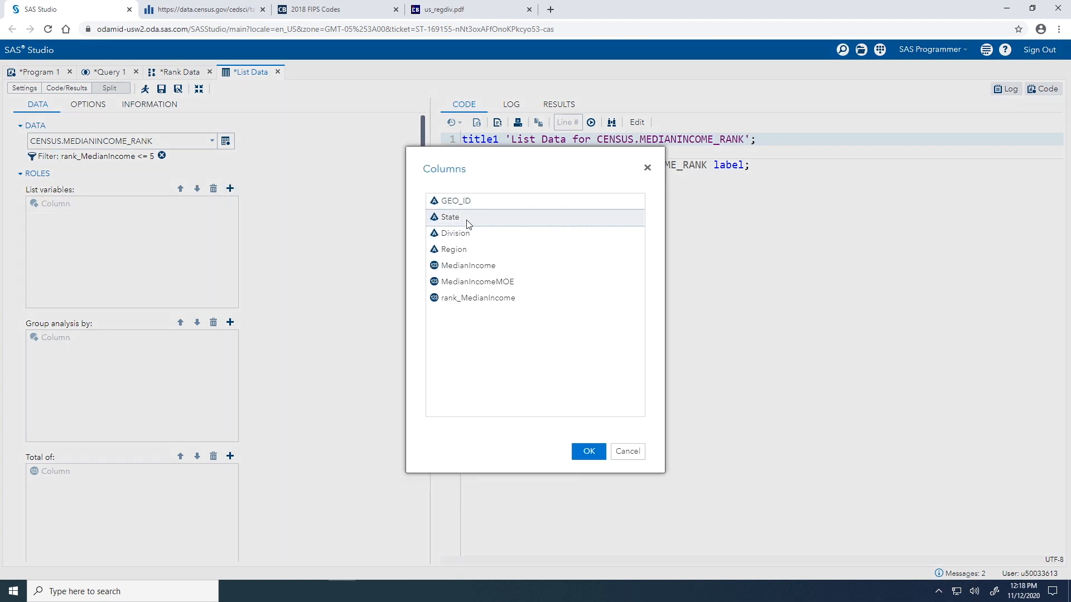
left_click(493, 273, "ctrl")
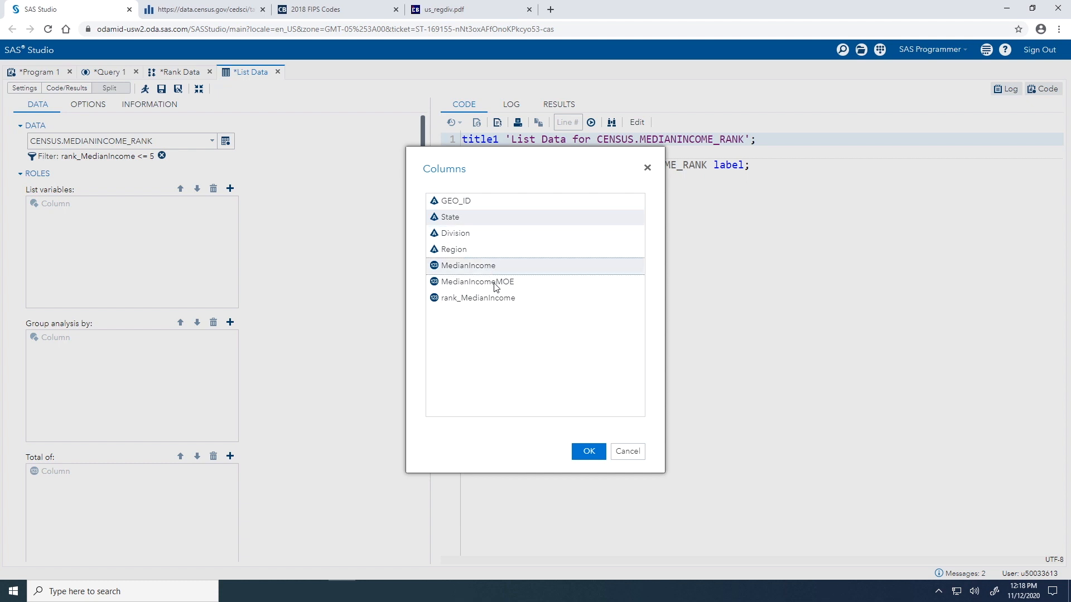
left_click(580, 452)
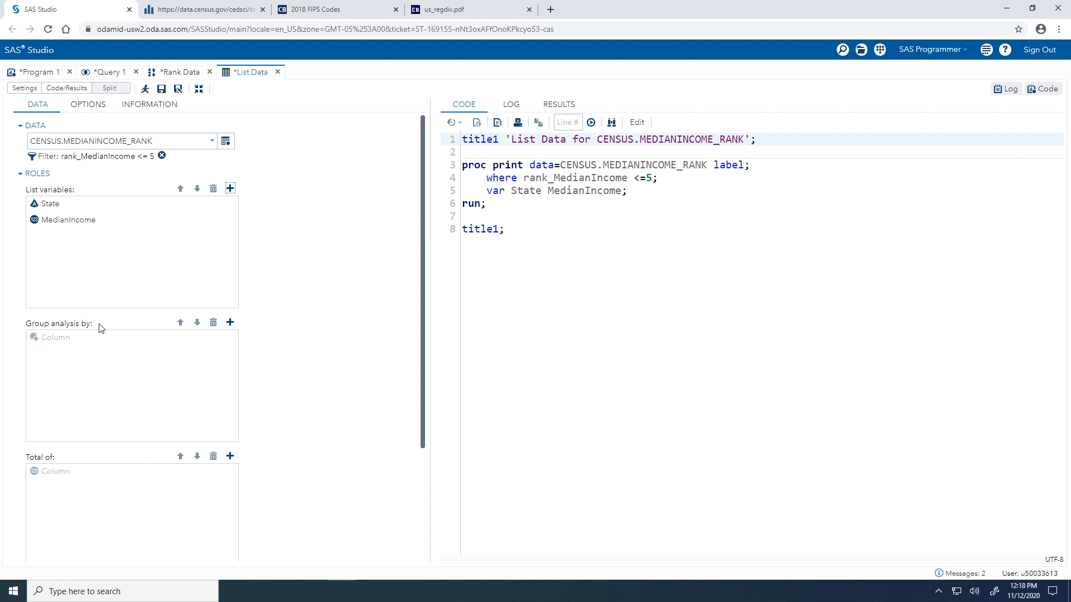
Group the List Data analysis by Region and run the task.
left_click(230, 323)
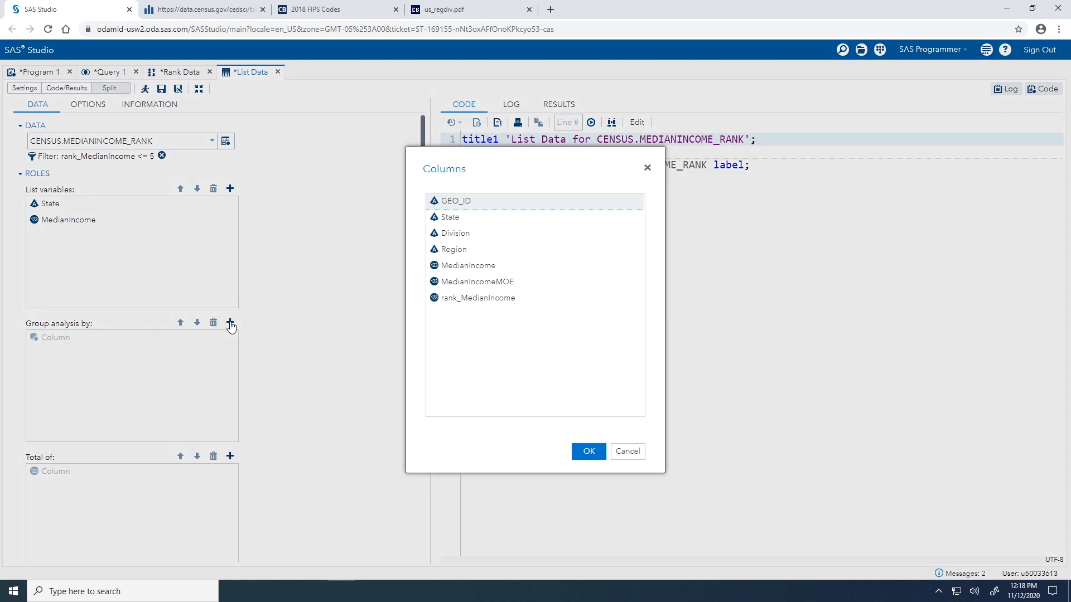
left_click(438, 252)
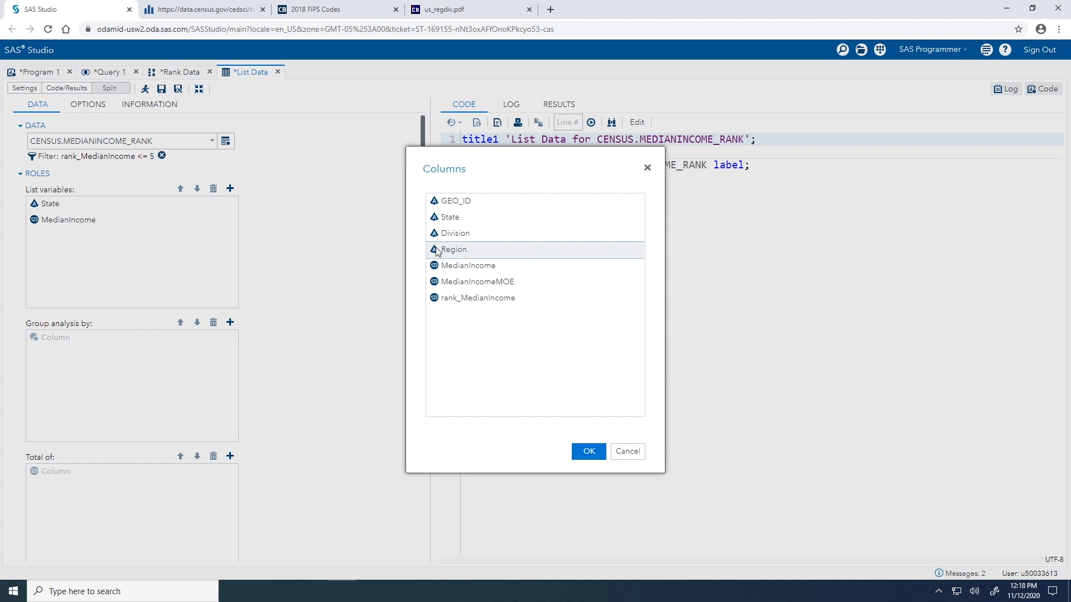
left_click(587, 452)
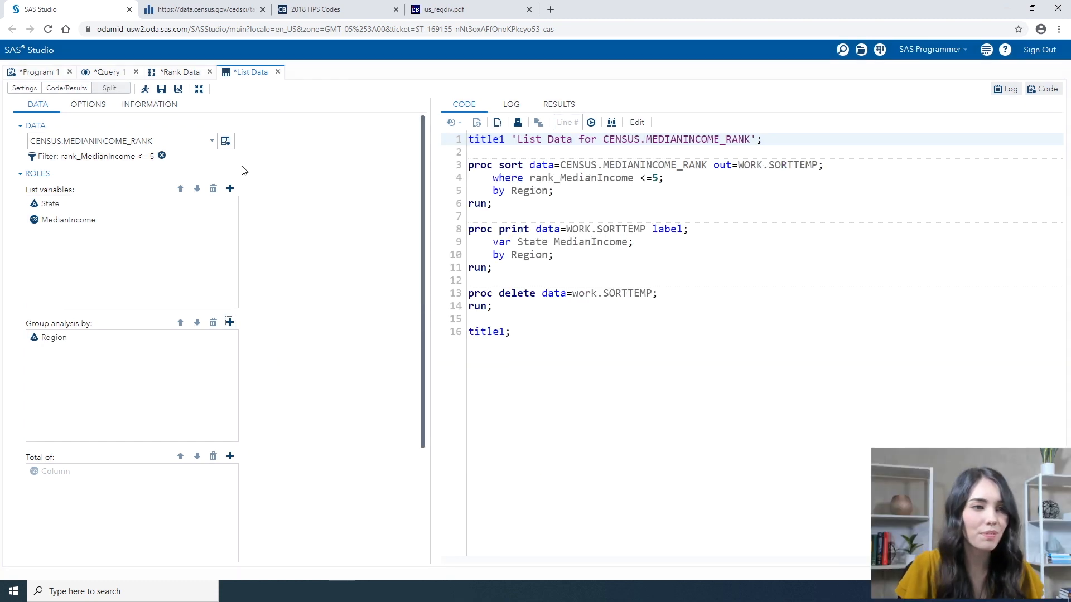
left_click(145, 90)
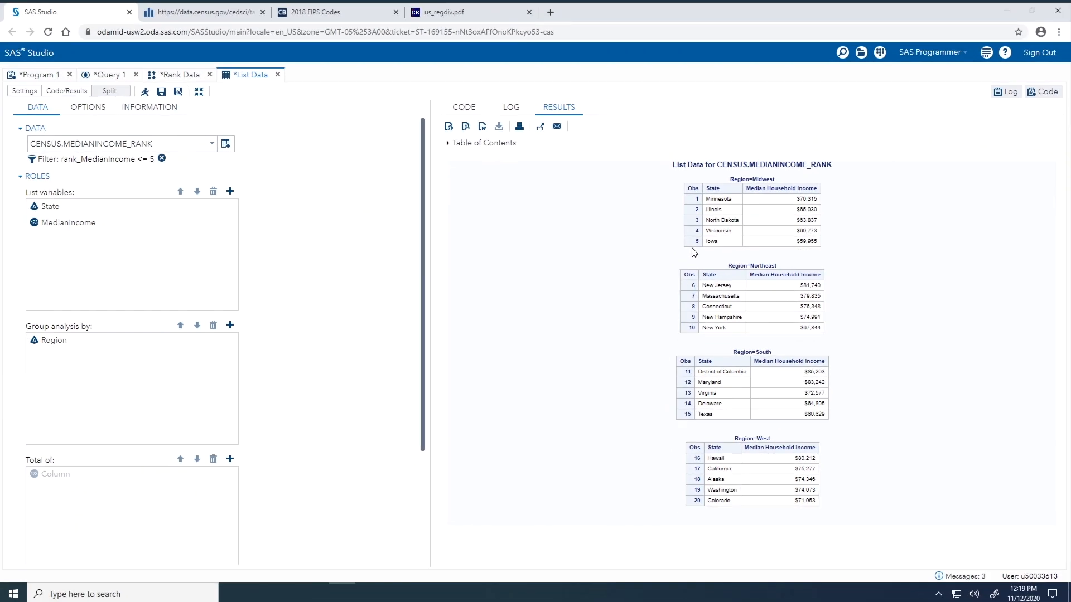
Assign Region as the identifying label of the List Data task and run it again.
scroll(321, 402, "down", 3)
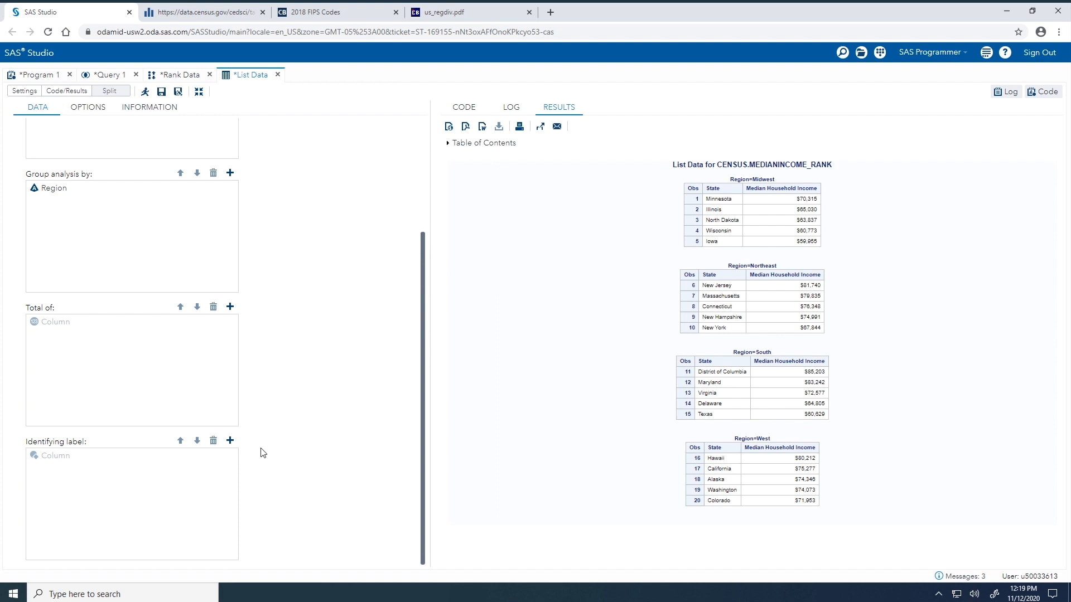
left_click(231, 439)
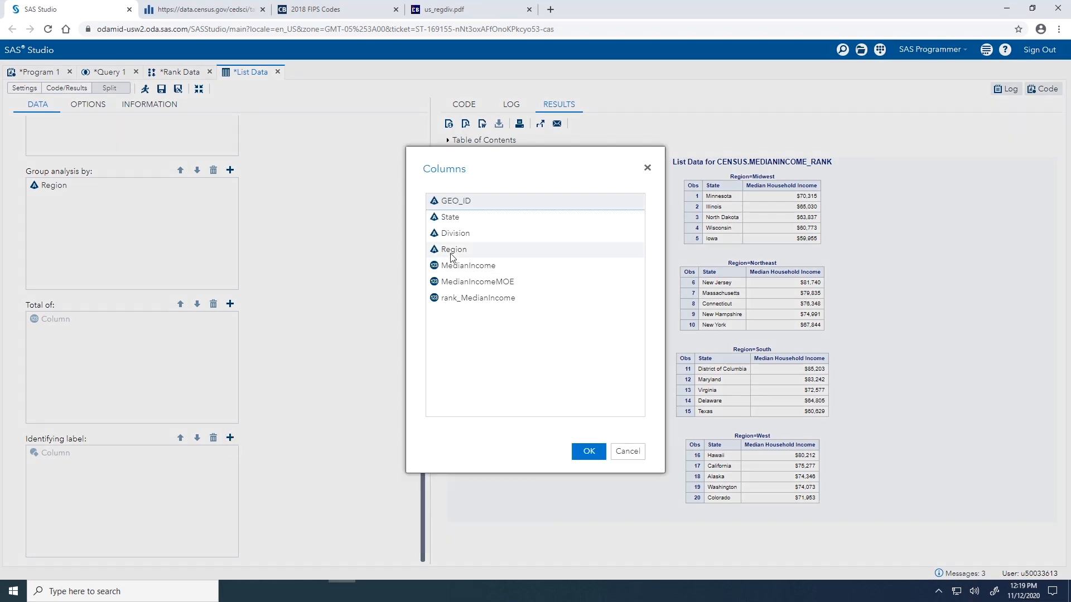
left_click(451, 250)
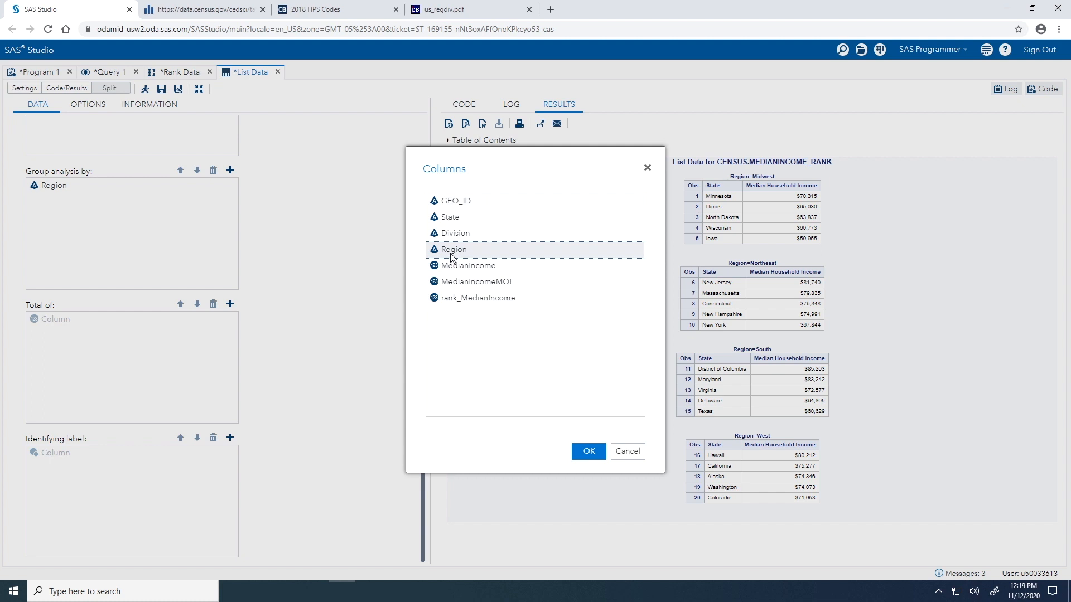
left_click(577, 456)
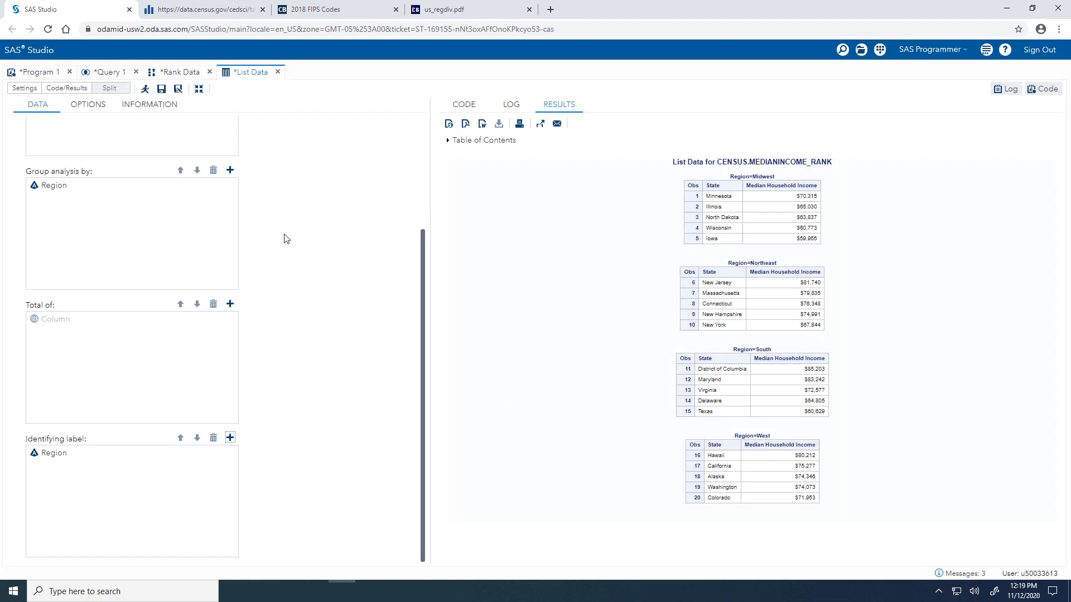
left_click(146, 90)
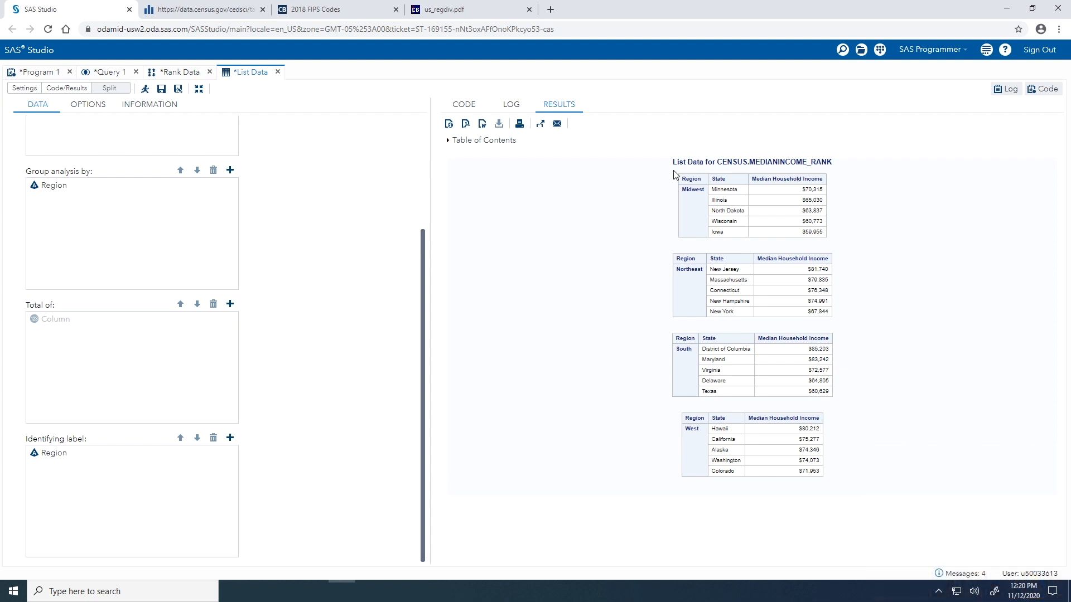
In an editable copy of the List Data code, change the title to 'Top 5 Median Household Incomes by Region' and run the program.
left_click(470, 105)
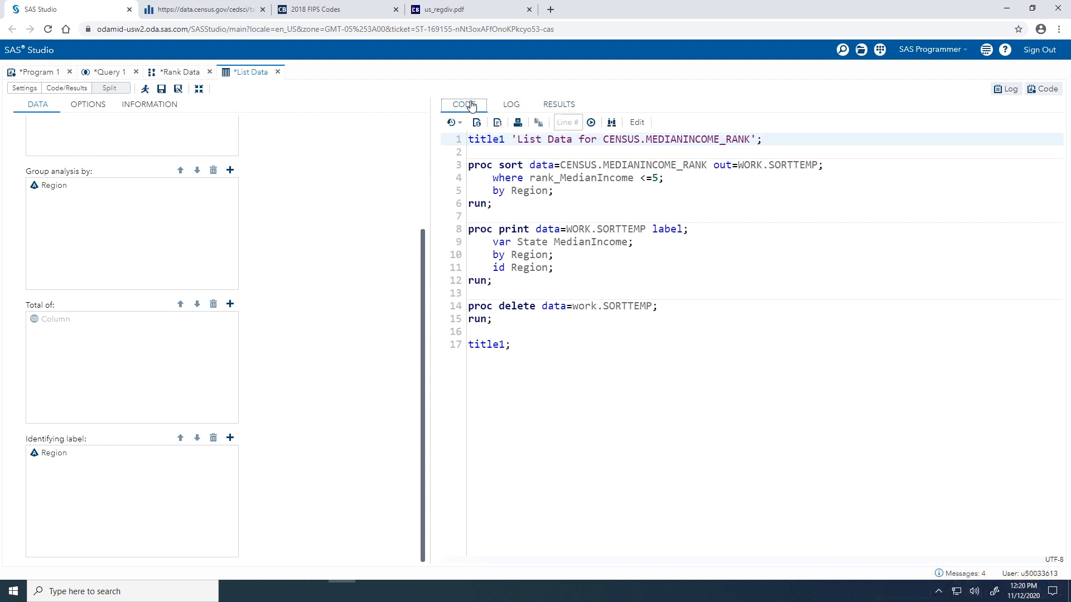
left_click(636, 122)
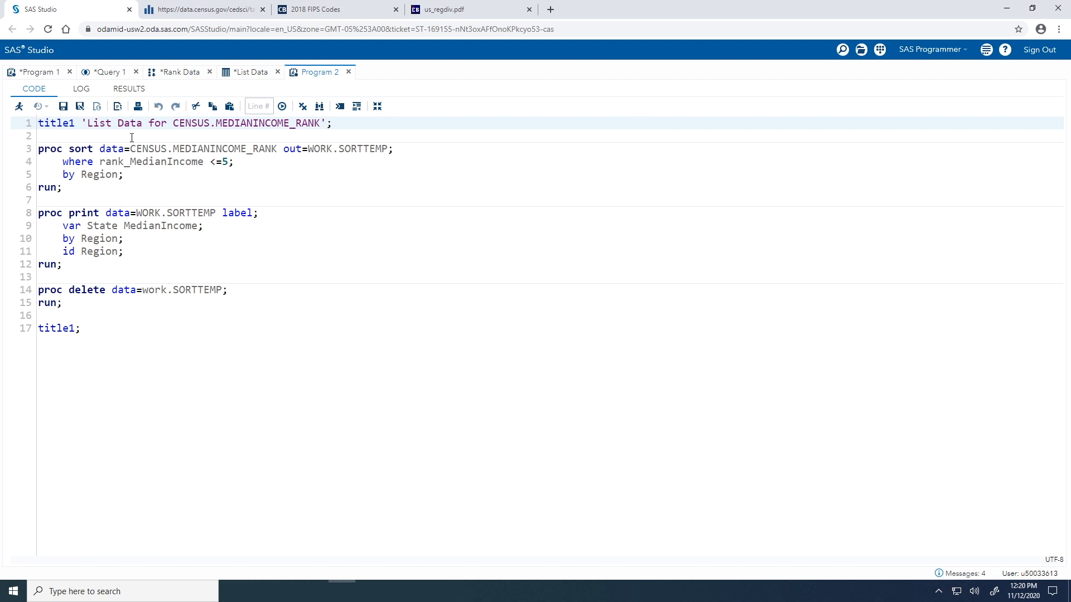
left_click_drag(321, 124, 86, 123)
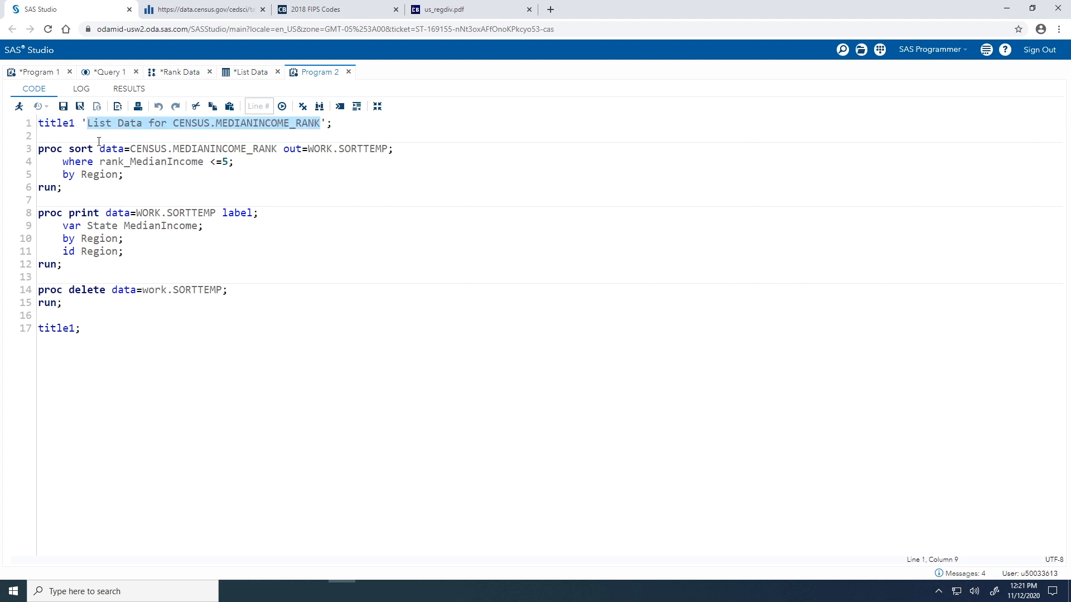
type("Top 5 Median ")
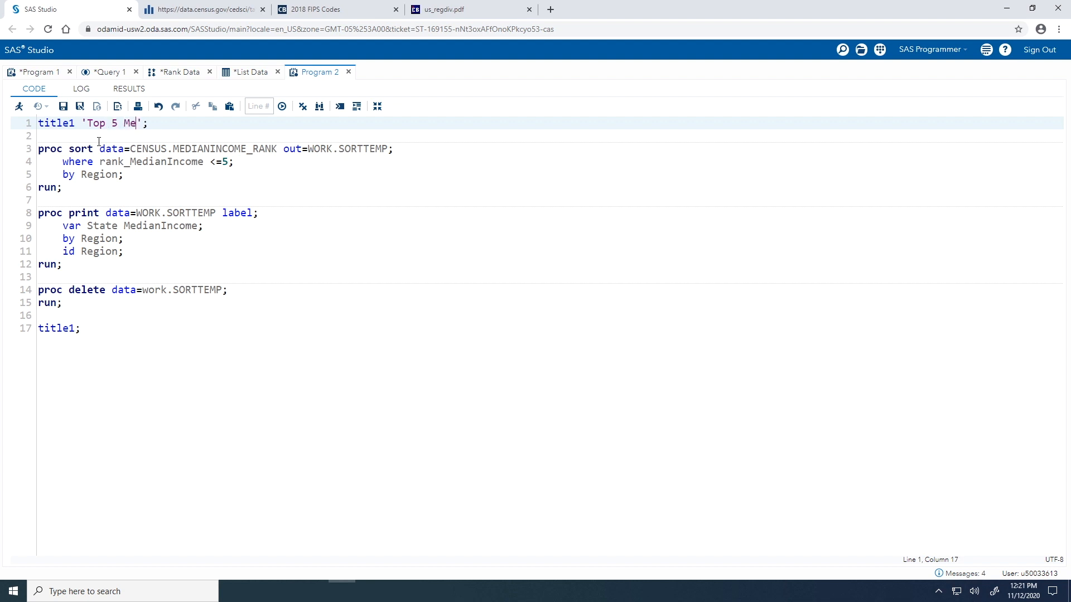
type("Household Incomes")
type("Region")
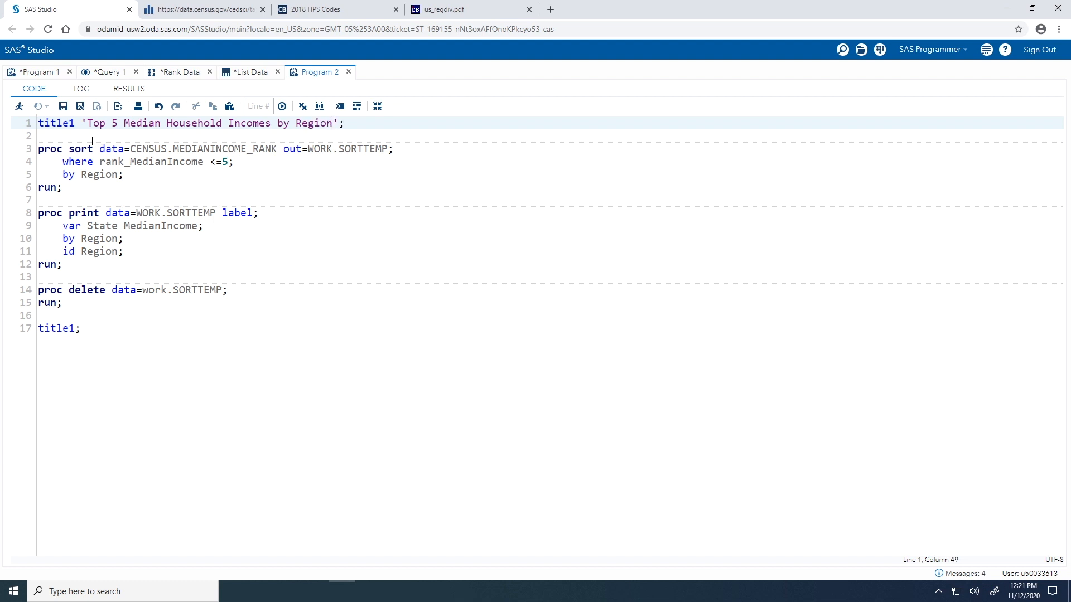
left_click(21, 111)
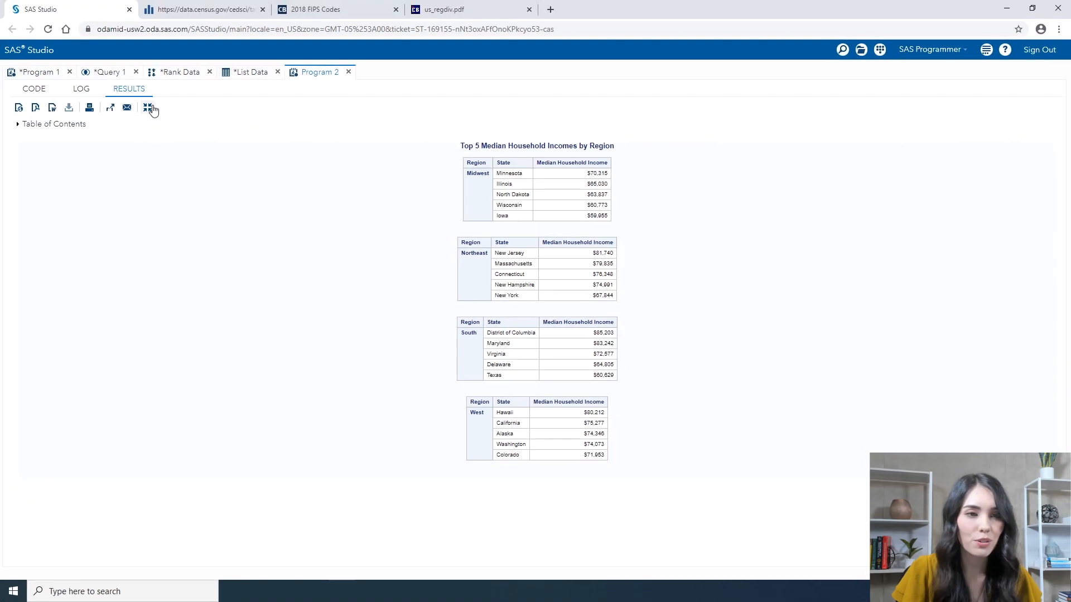
Exit the maximized view and save the program code as Median Income Report in the Census Data Analysis folder.
left_click(149, 109)
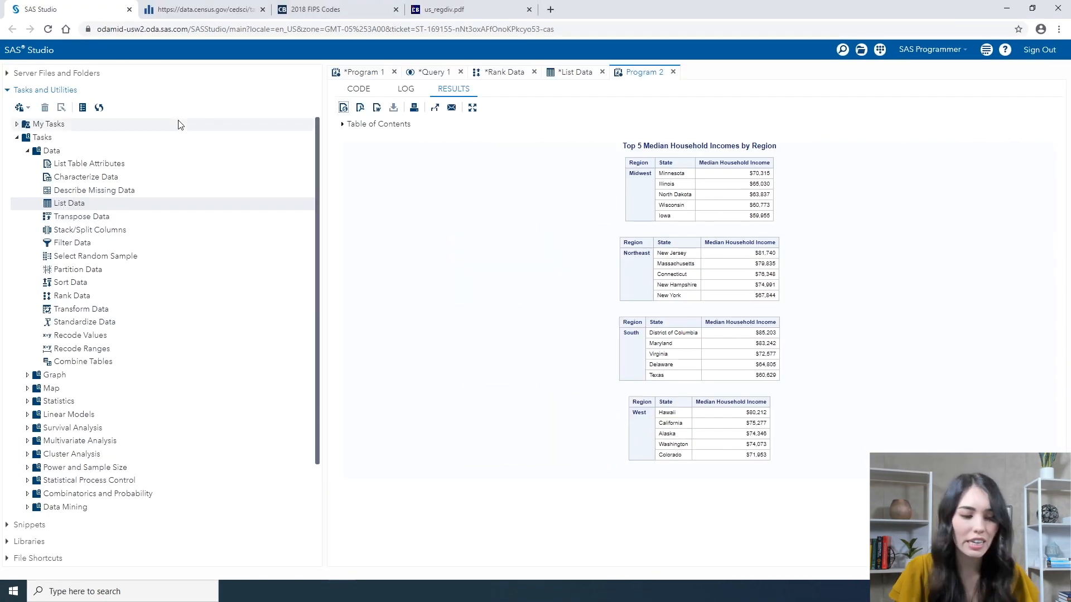
left_click(353, 91)
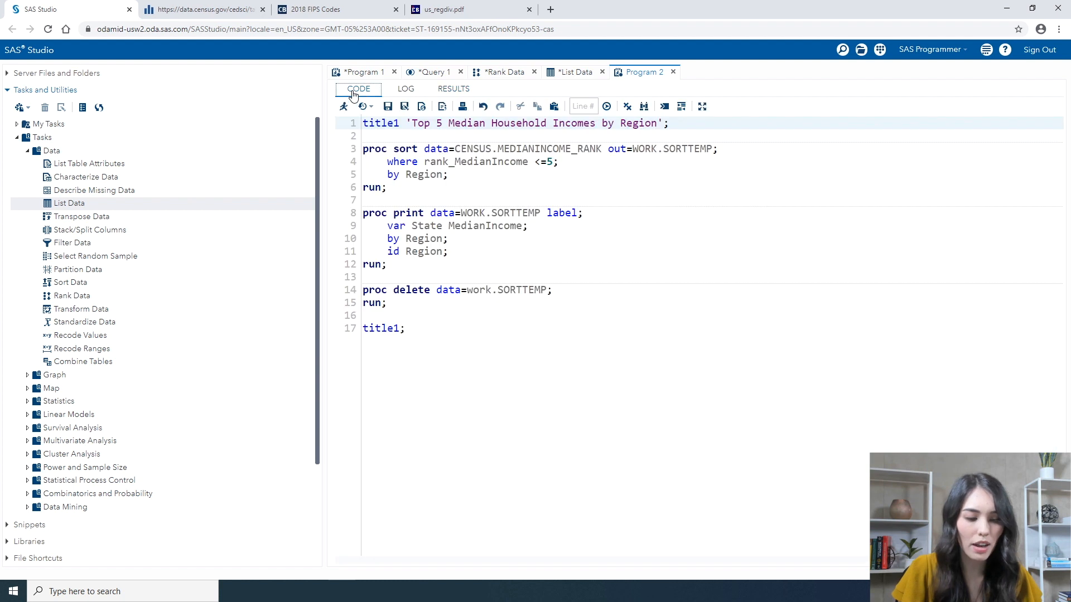
left_click(387, 107)
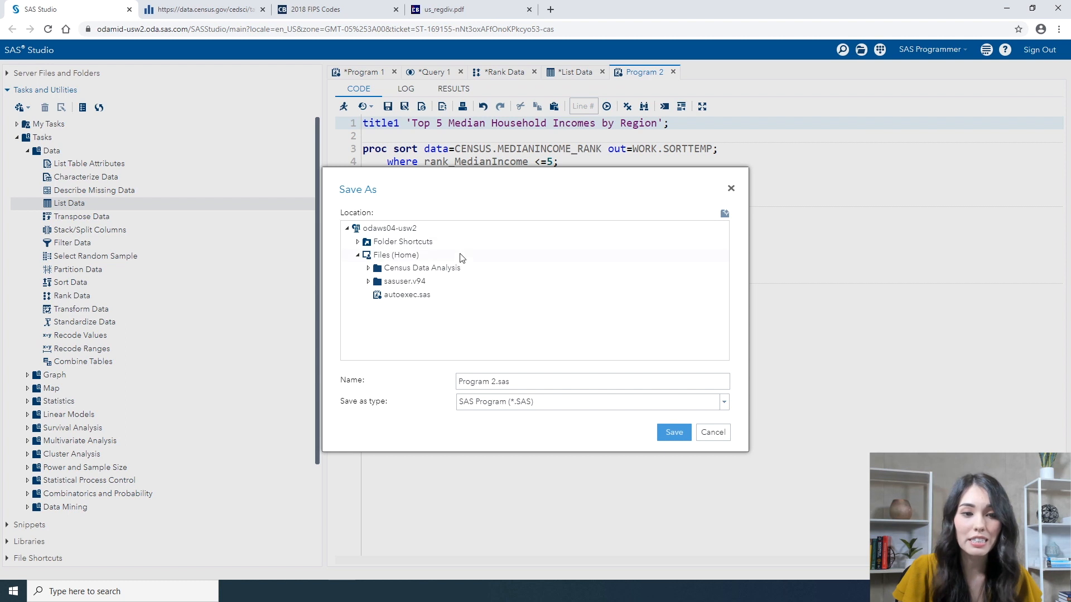
left_click(455, 271)
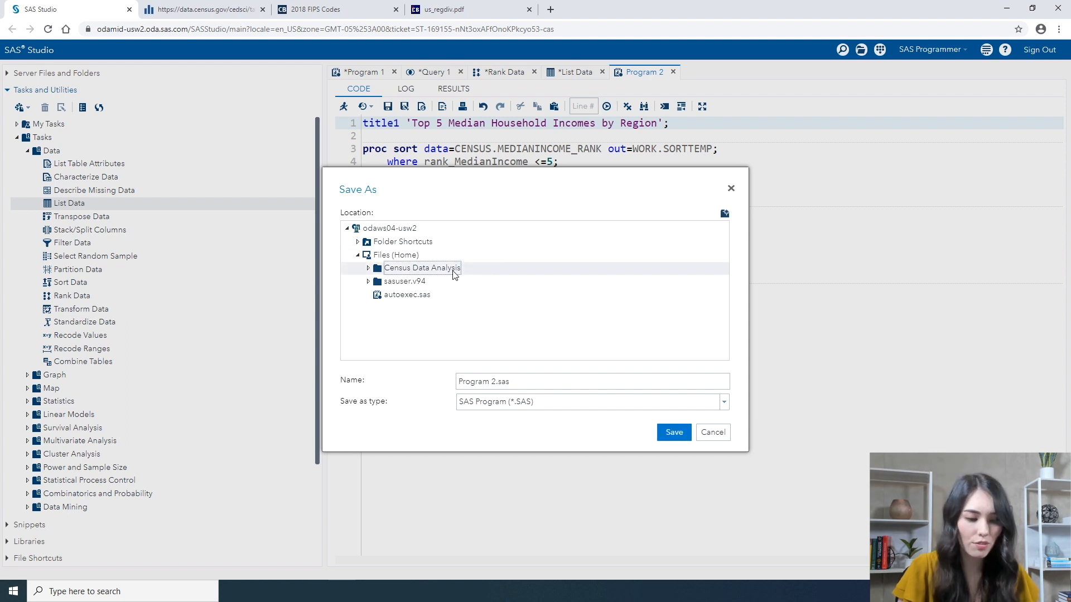
left_click(514, 382)
left_click_drag(514, 382, 444, 372)
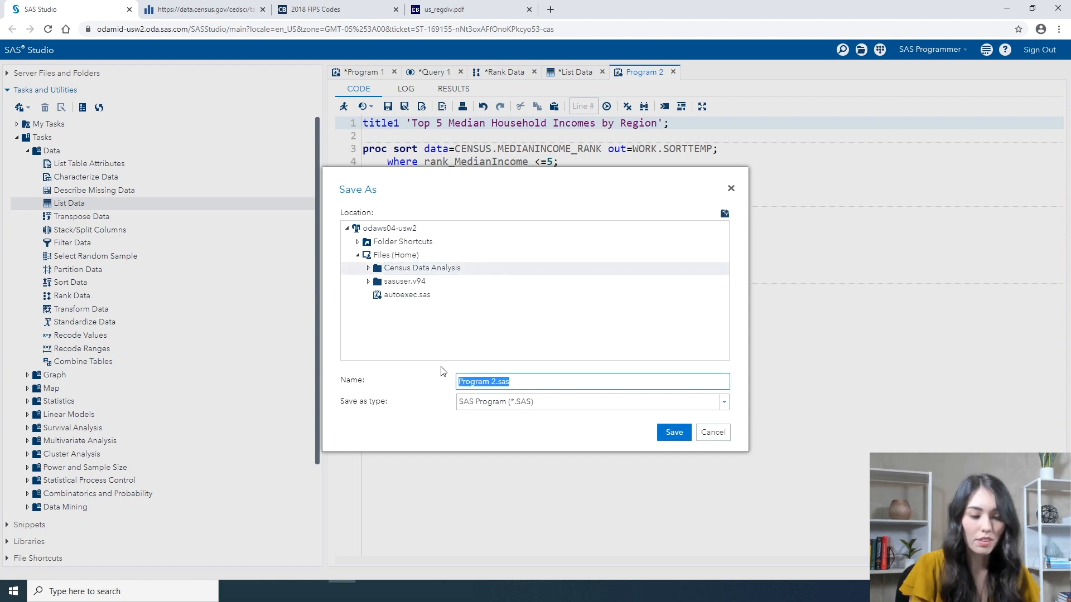
type("Median")
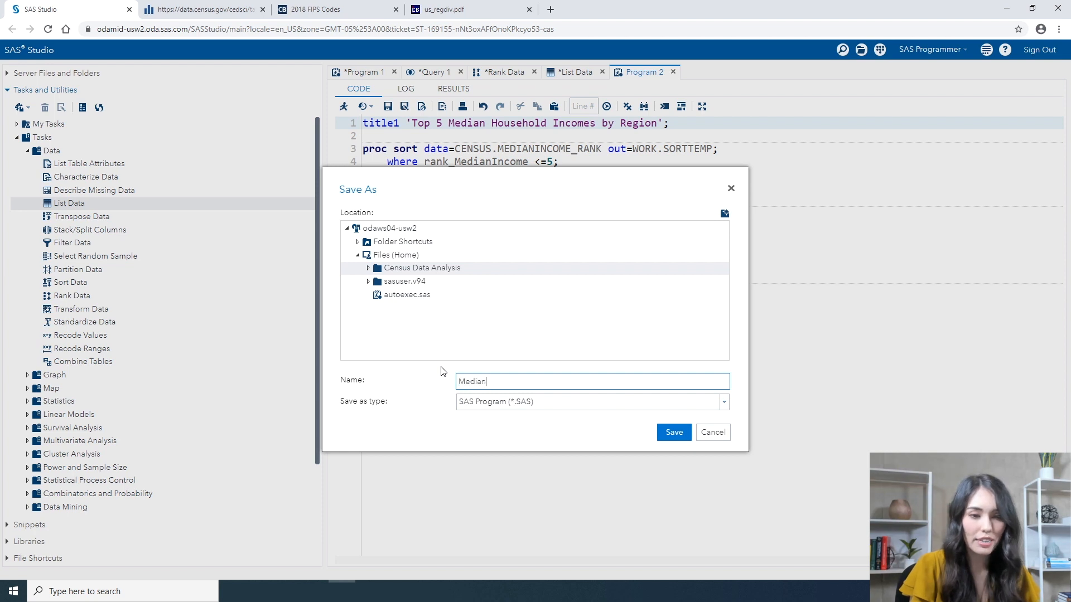
type(" Income Report")
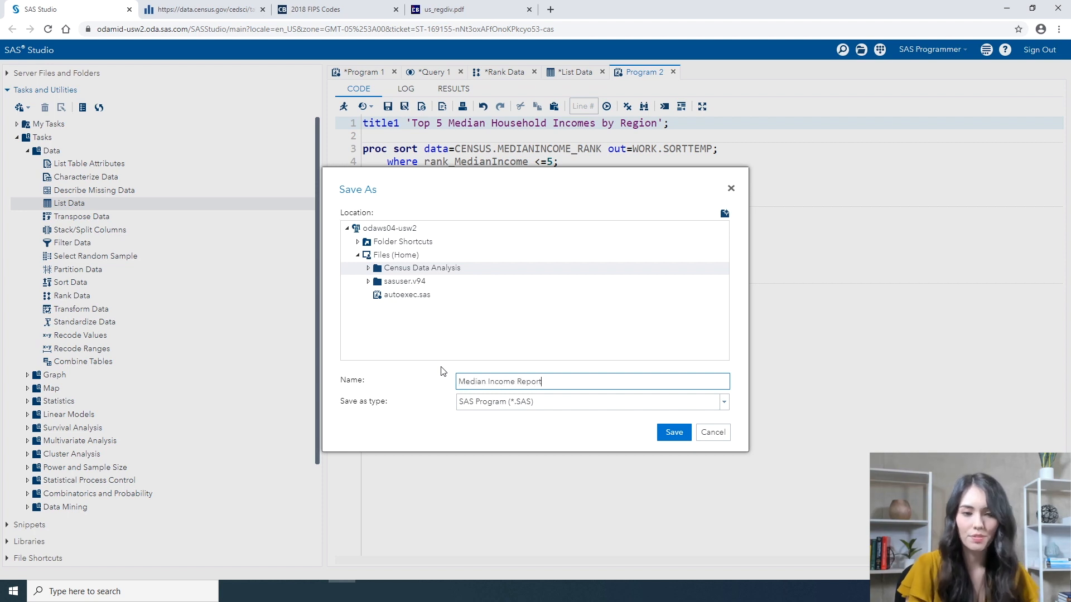
left_click(677, 439)
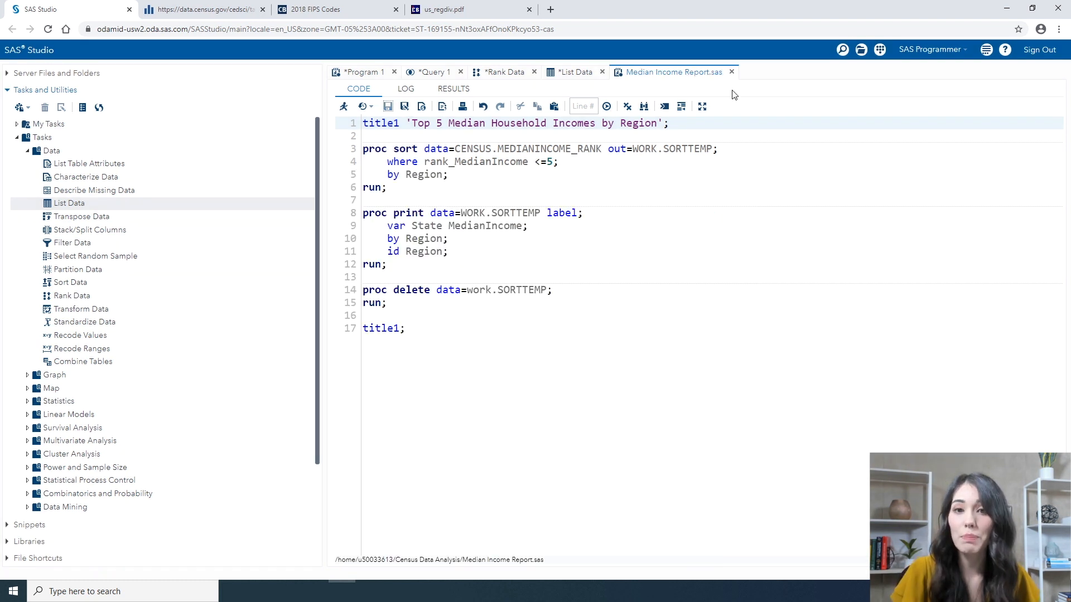
Close the saved report program, then close List Data, Rank Data and Query 1 without saving them.
left_click(731, 73)
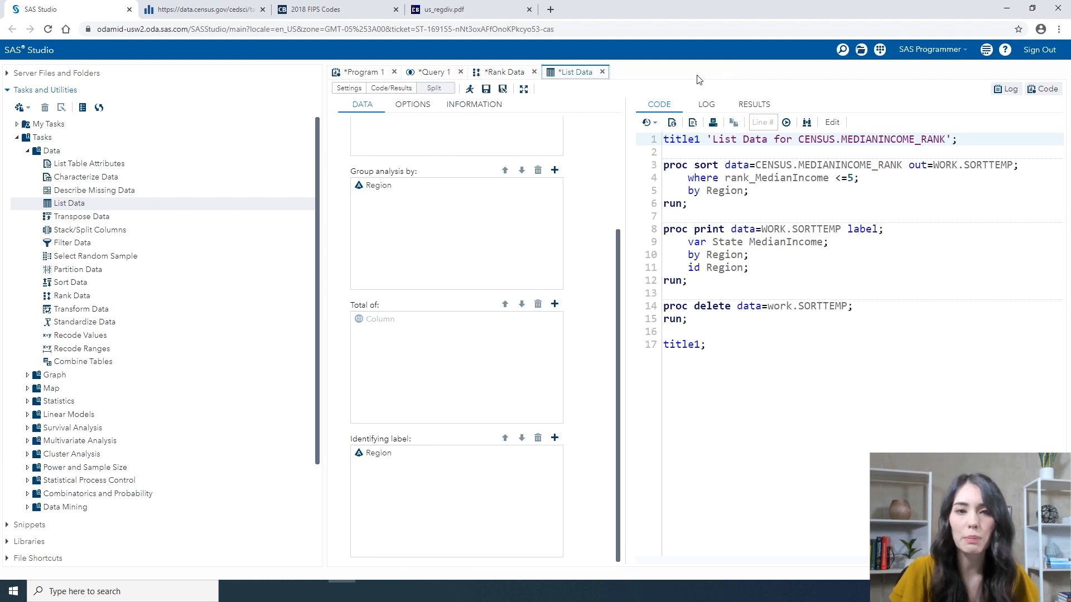
left_click(602, 72)
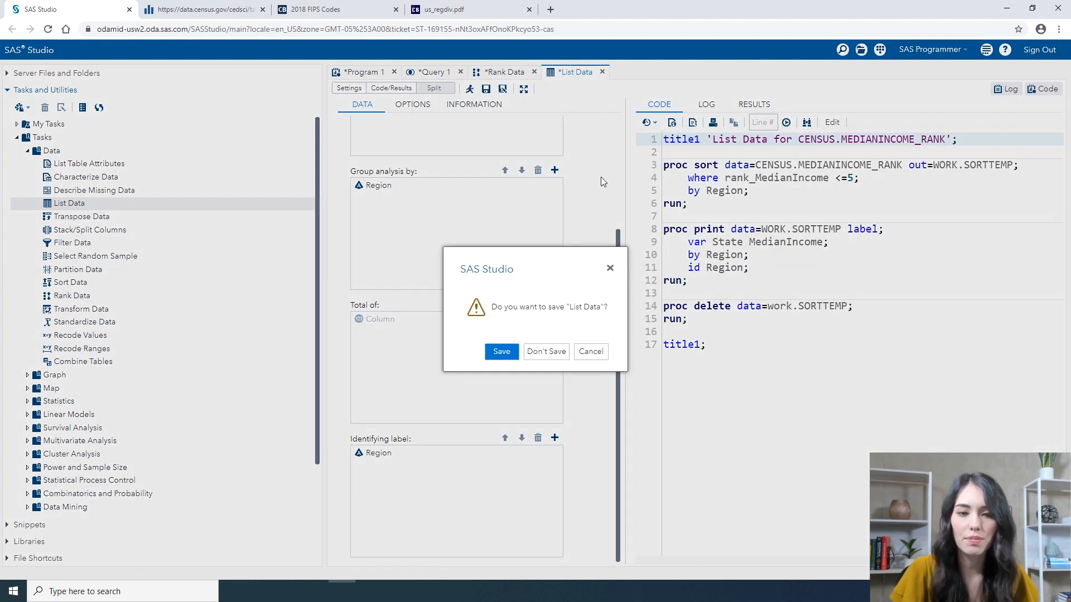
left_click(546, 351)
left_click(534, 72)
left_click(548, 351)
left_click(460, 72)
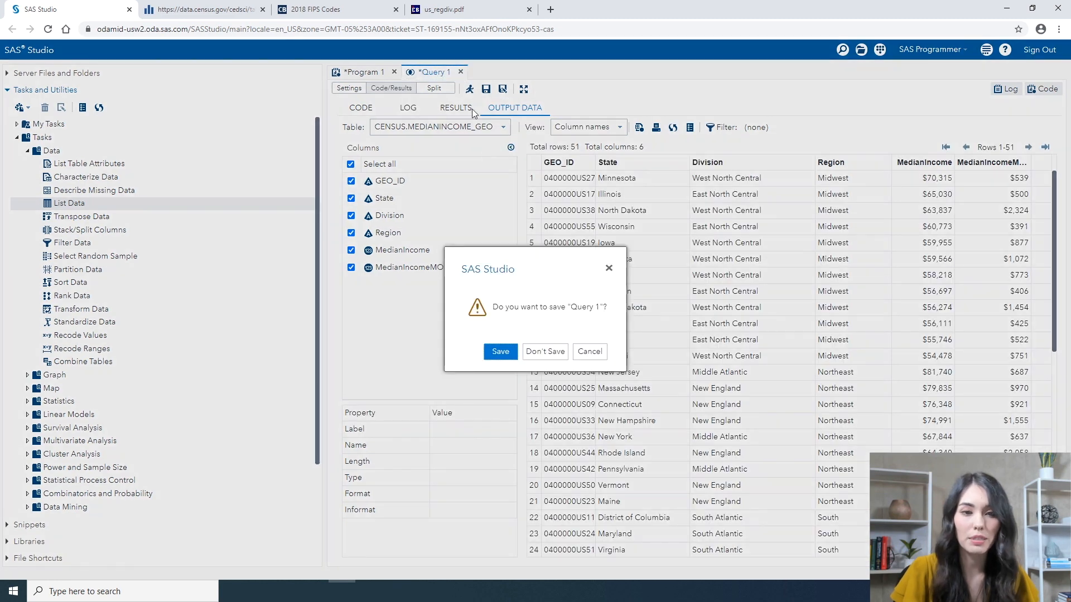
left_click(547, 352)
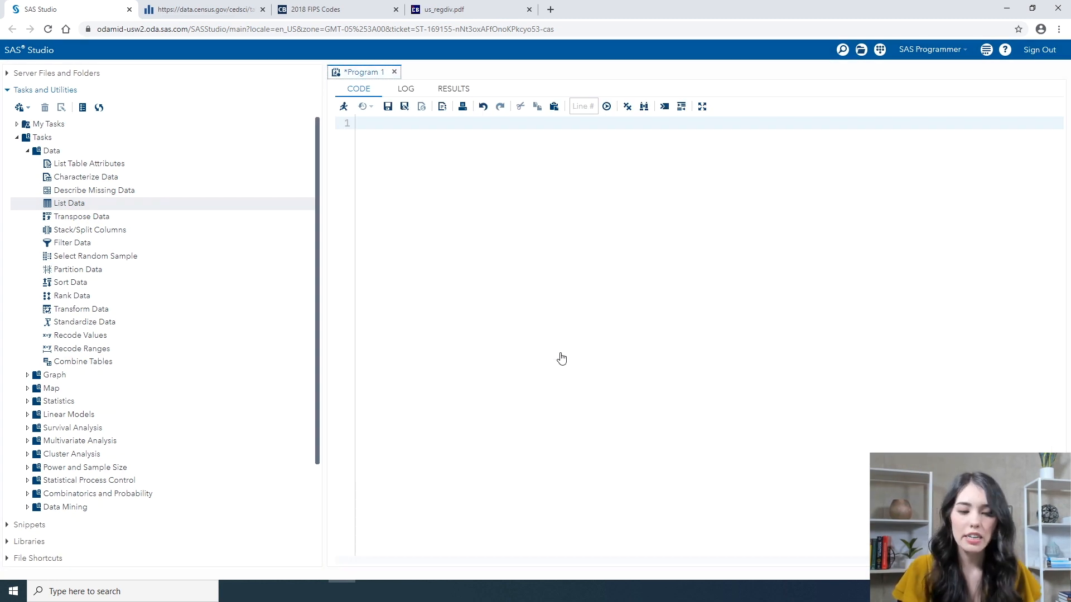